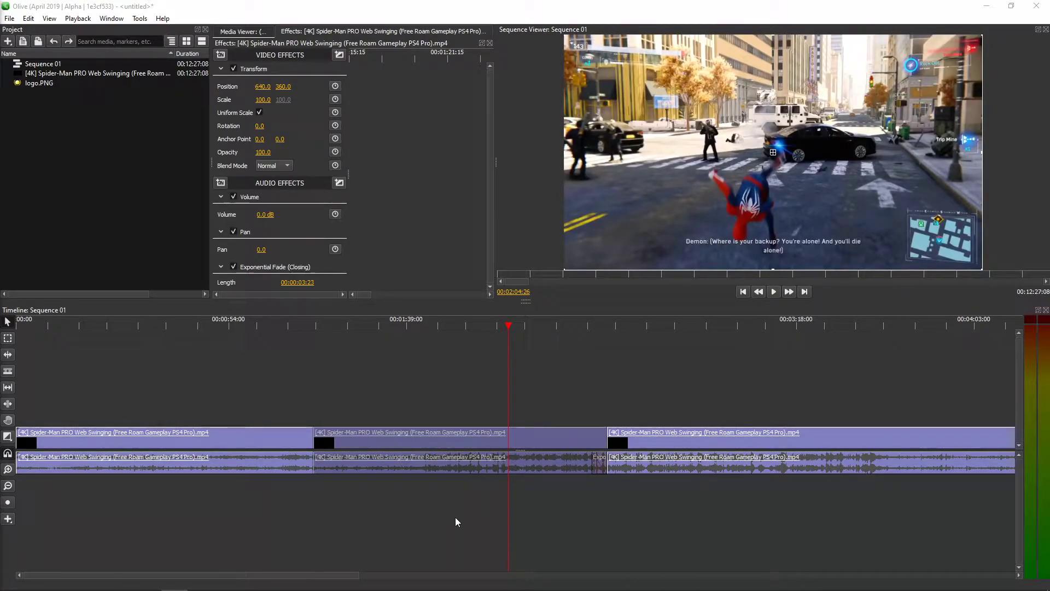
# - Play back the sequence and preview the second clip from about 00:01:30
pyautogui.click(368, 523)
pyautogui.press('space')
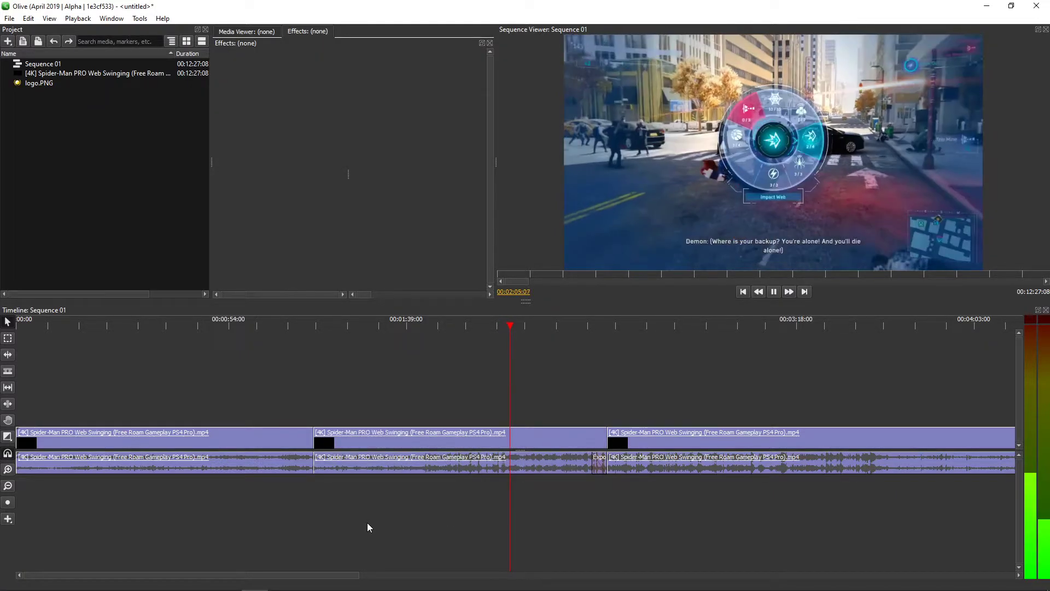
pyautogui.click(357, 317)
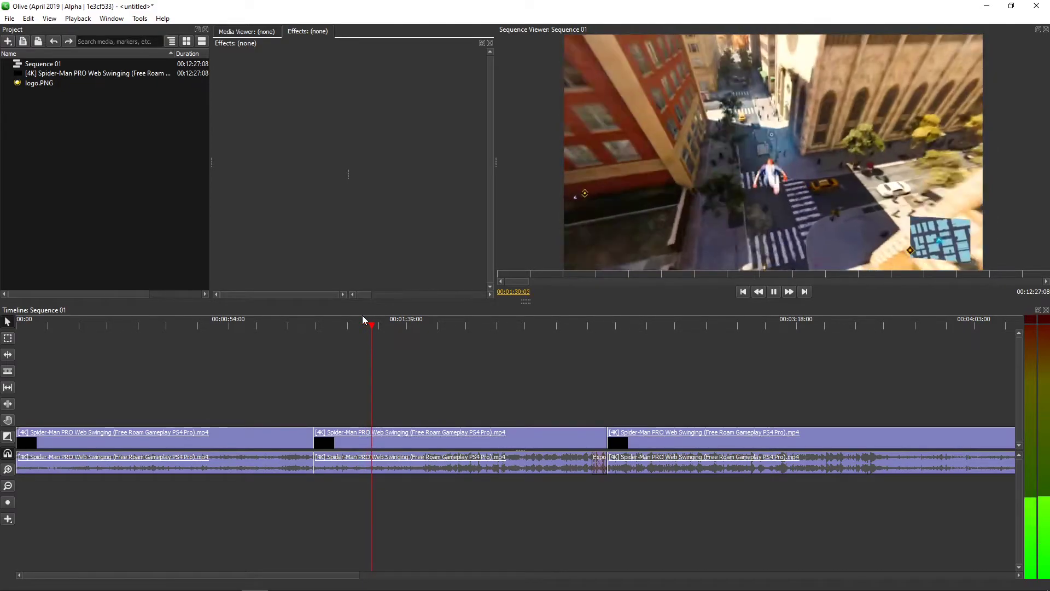
pyautogui.press('space')
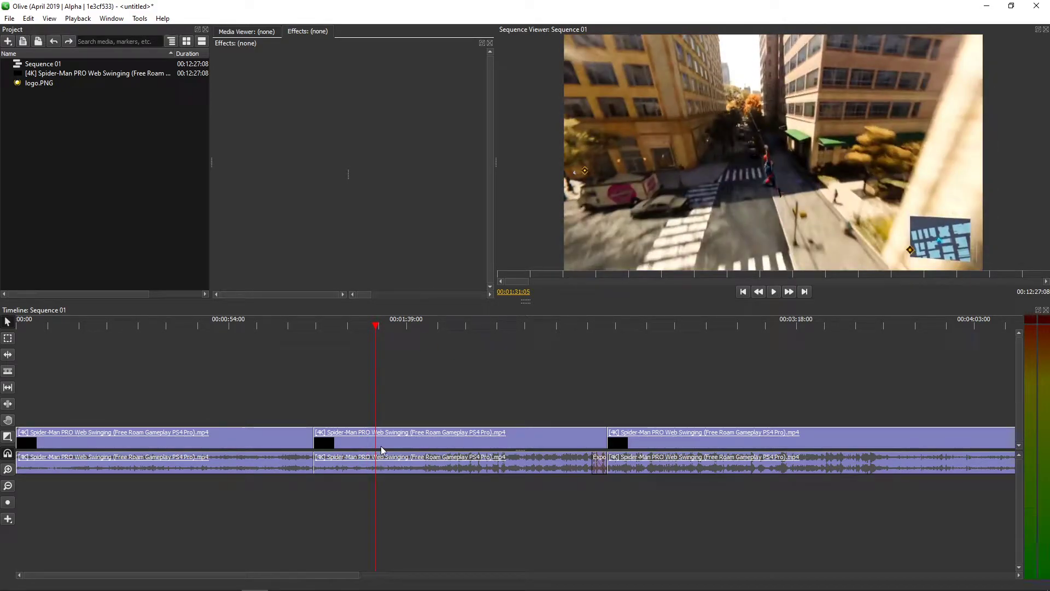
# - Apply a Gaussian Blur video effect to the second gameplay clip, previewing it at about 00:01:49
pyautogui.click(404, 442)
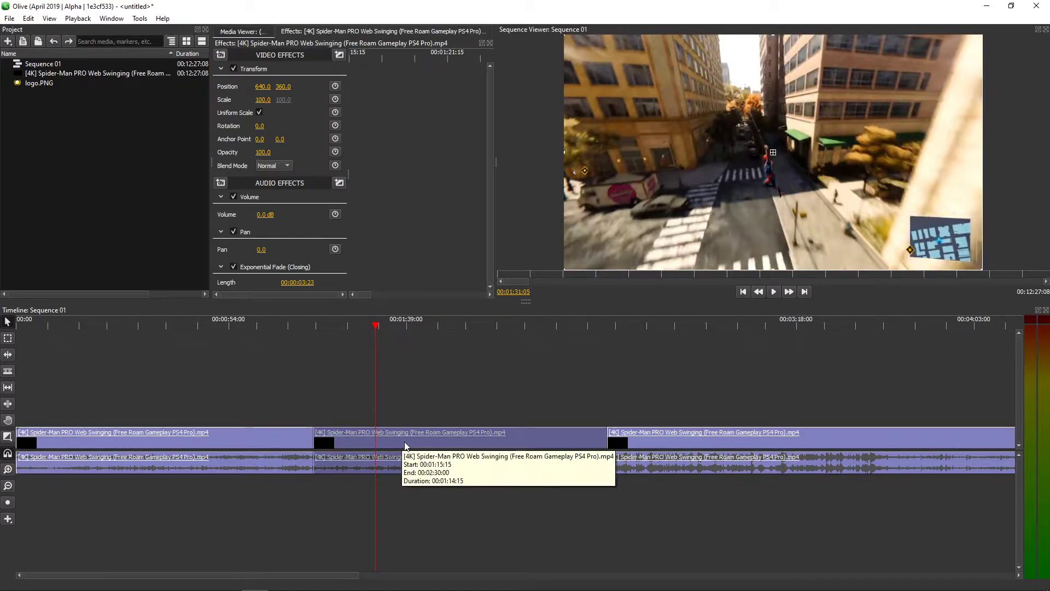
pyautogui.click(449, 336)
pyautogui.click(447, 326)
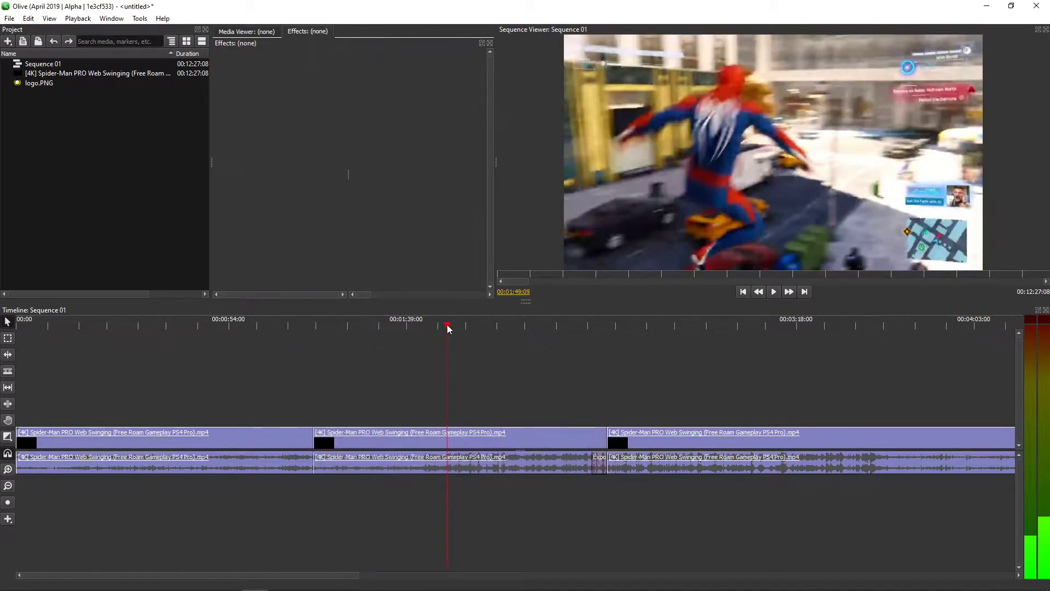
pyautogui.click(383, 435)
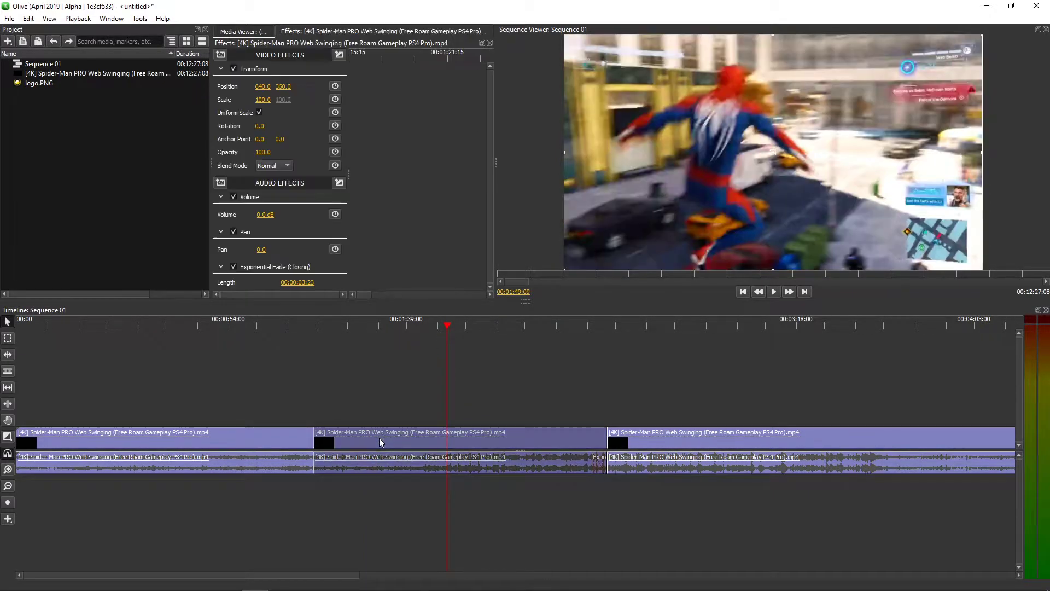
pyautogui.click(221, 55)
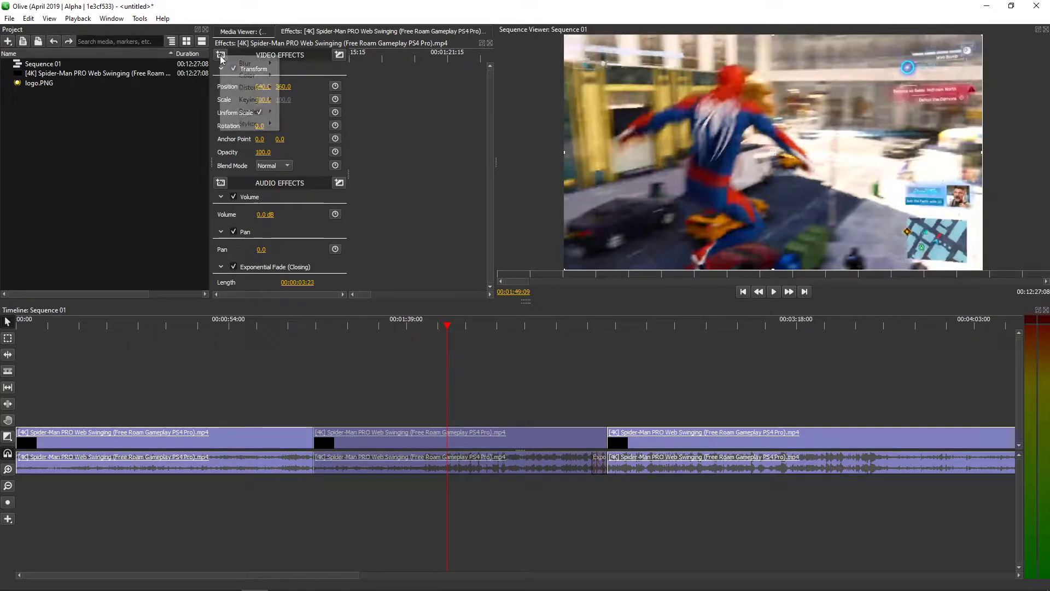
pyautogui.moveTo(257, 63)
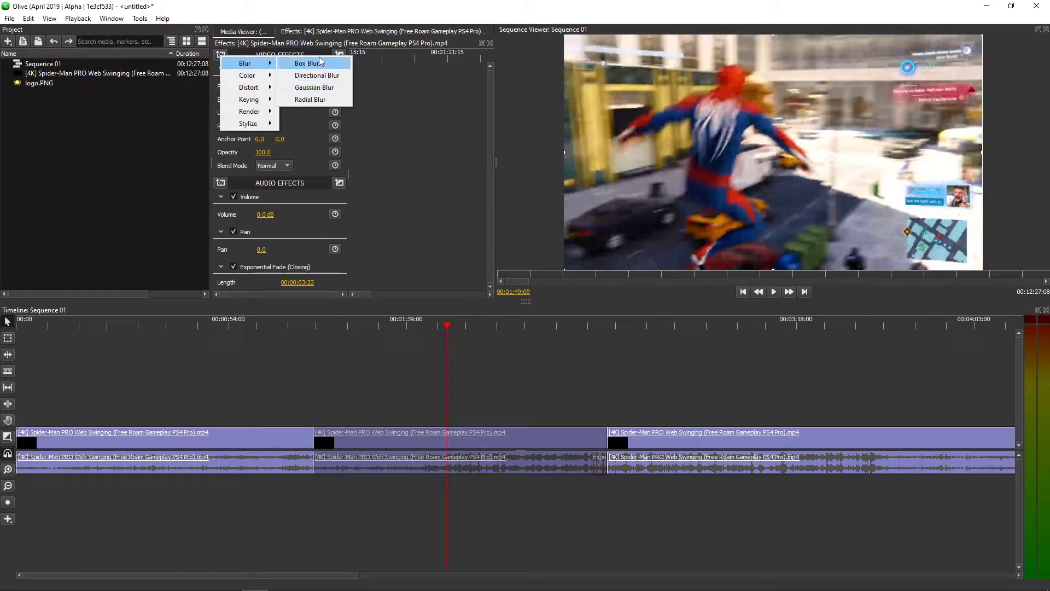
pyautogui.click(315, 88)
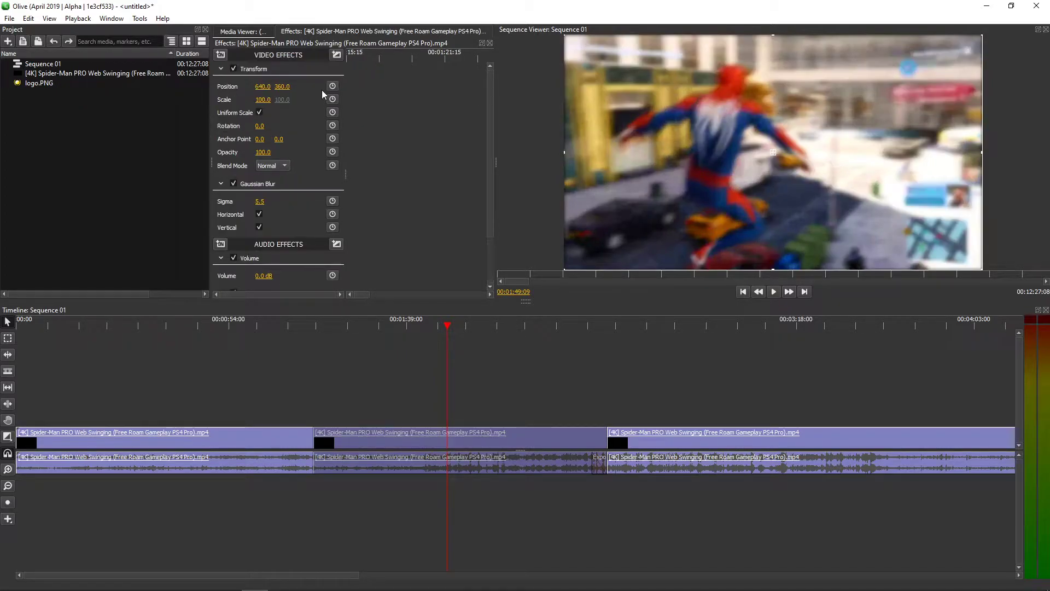
# - Raise the Gaussian Blur sigma to 25.5 during playback and compare it with horizontal or vertical blurring turned off
pyautogui.press('space')
pyautogui.scroll(-2, 311, 204)
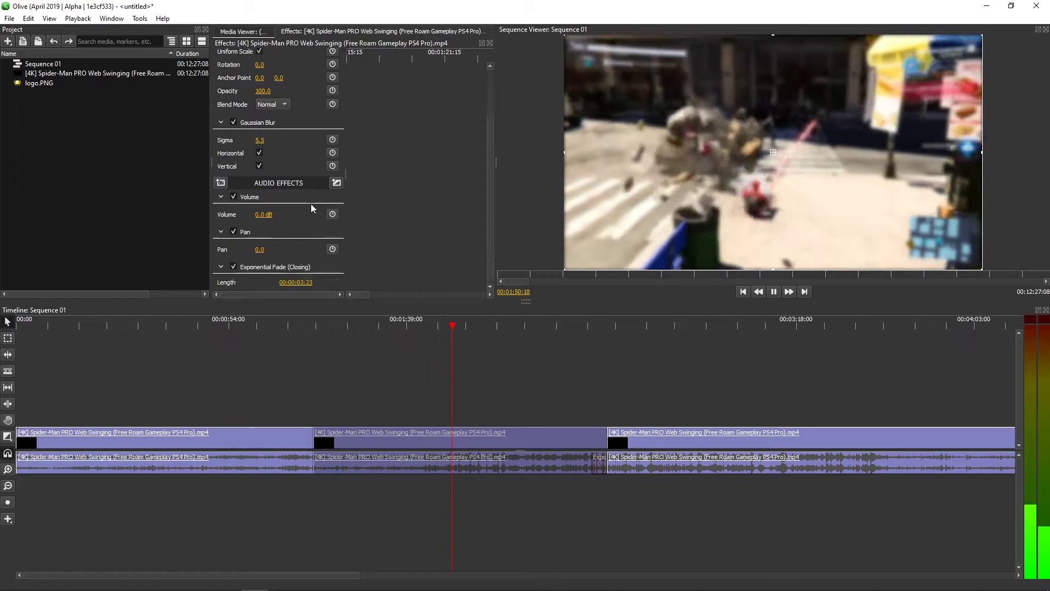
pyautogui.click(260, 153)
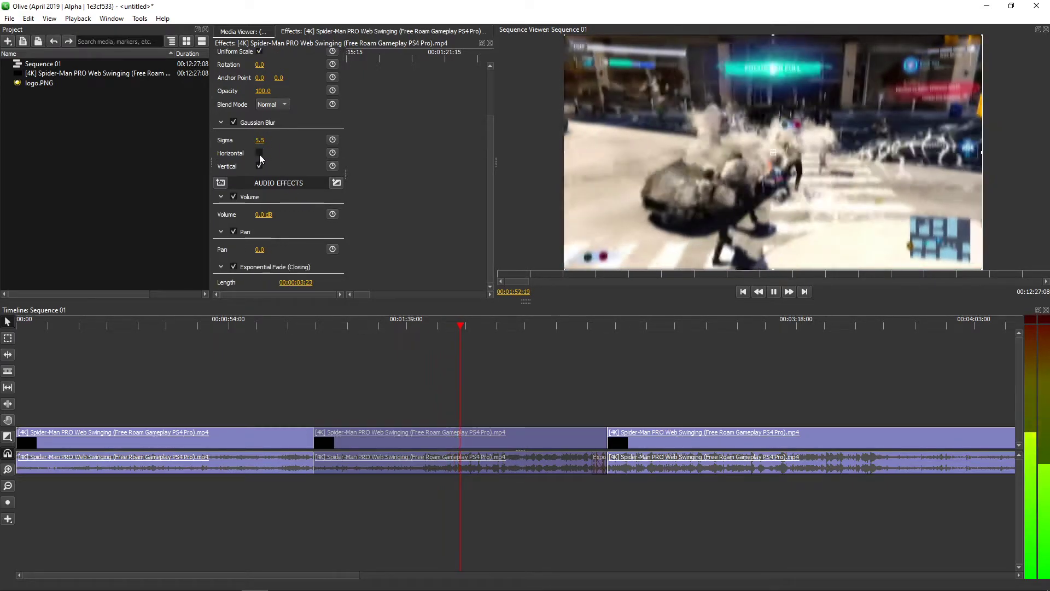
pyautogui.click(259, 155)
pyautogui.moveTo(261, 141); pyautogui.dragTo(272, 140)
pyautogui.click(259, 167)
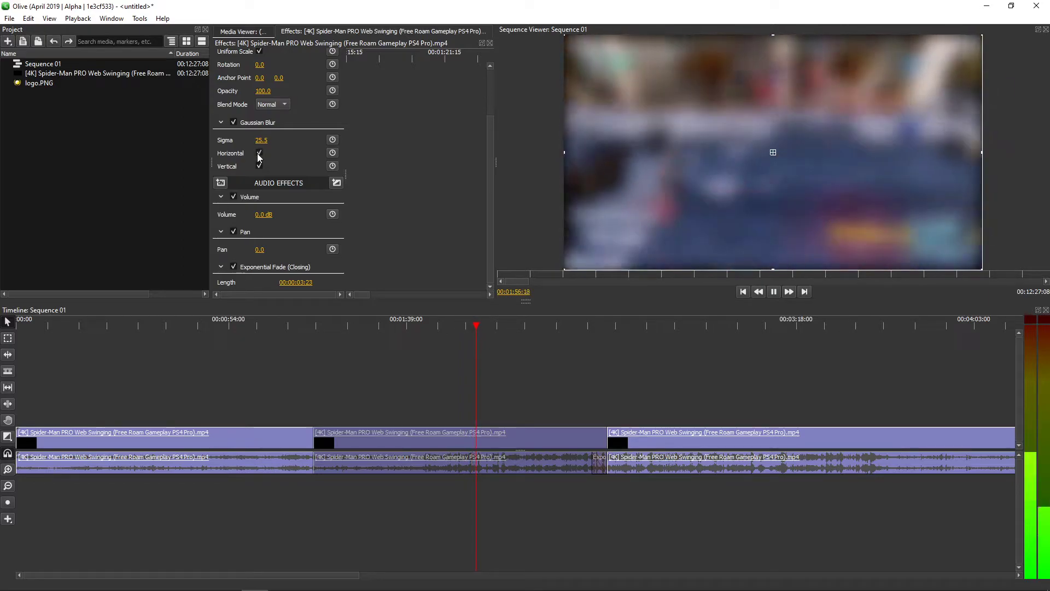
pyautogui.click(260, 165)
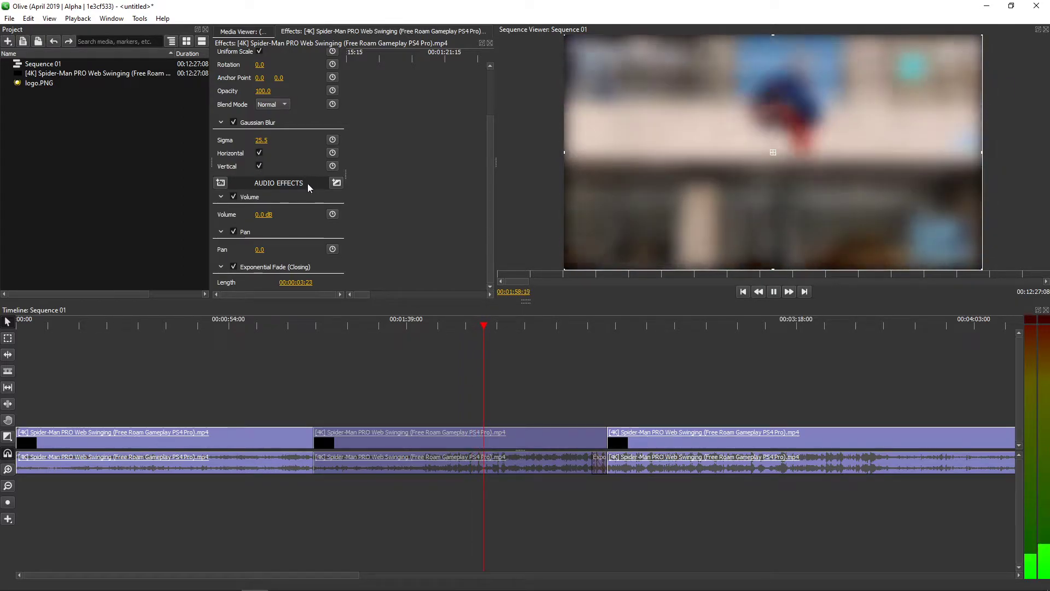
# - Replace the Gaussian Blur on the second clip with a Box Blur
pyautogui.scroll(2, 263, 201)
pyautogui.click(245, 185)
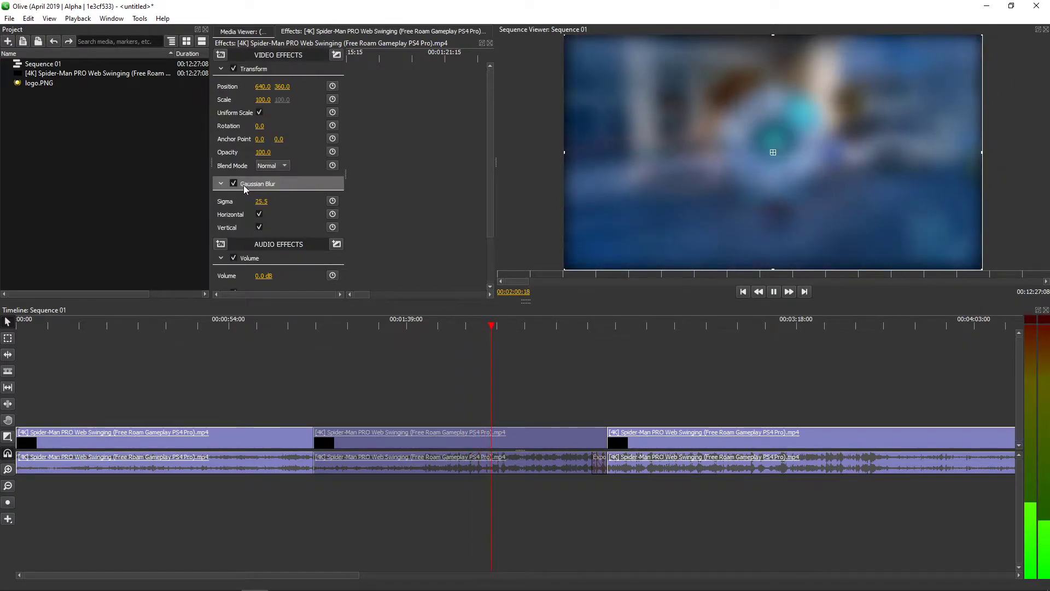
pyautogui.press('Delete')
pyautogui.click(220, 55)
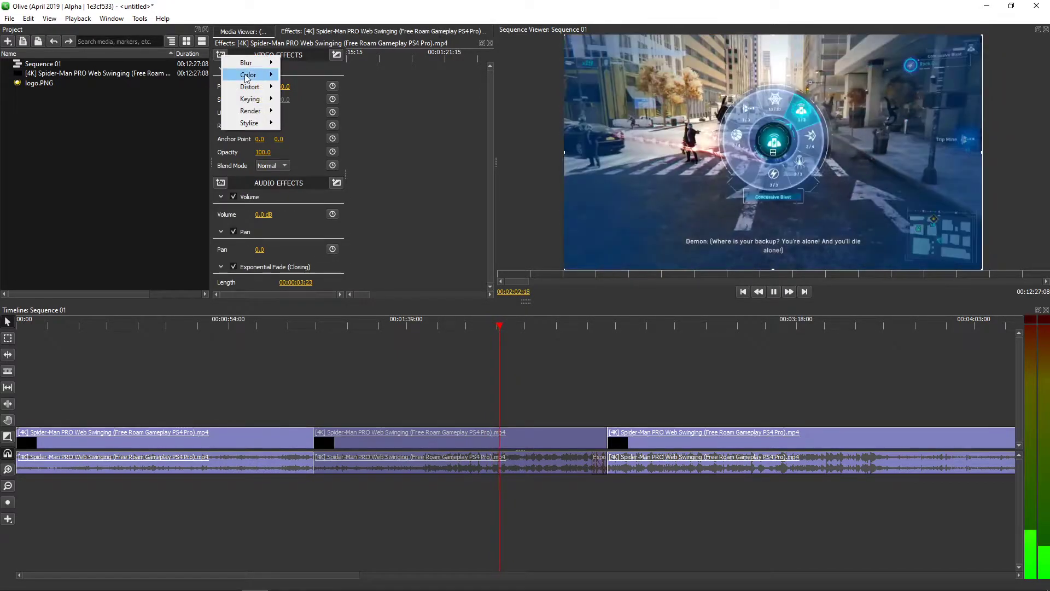
pyautogui.moveTo(260, 64)
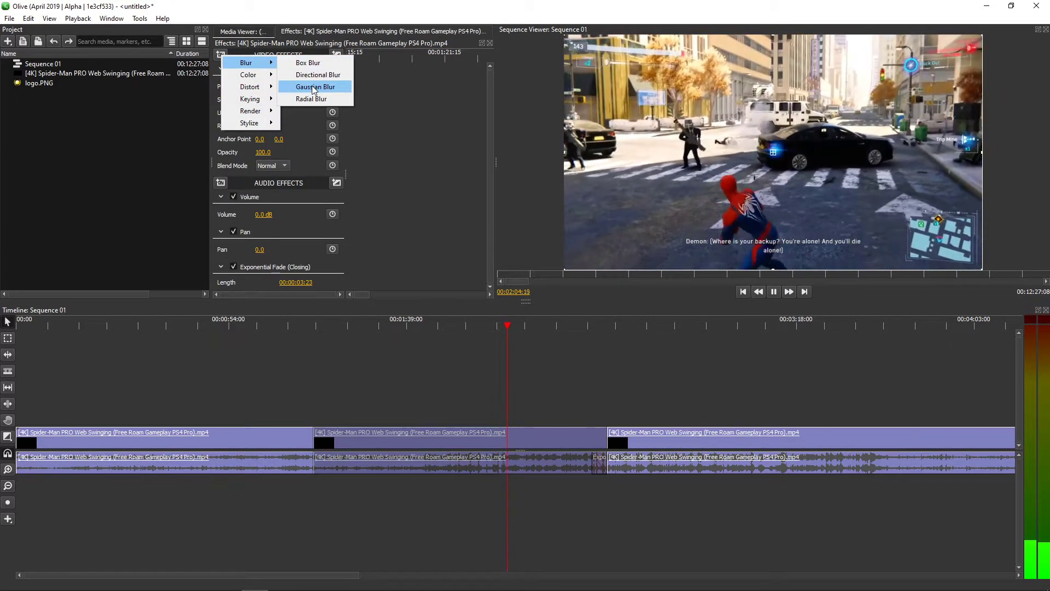
pyautogui.click(311, 63)
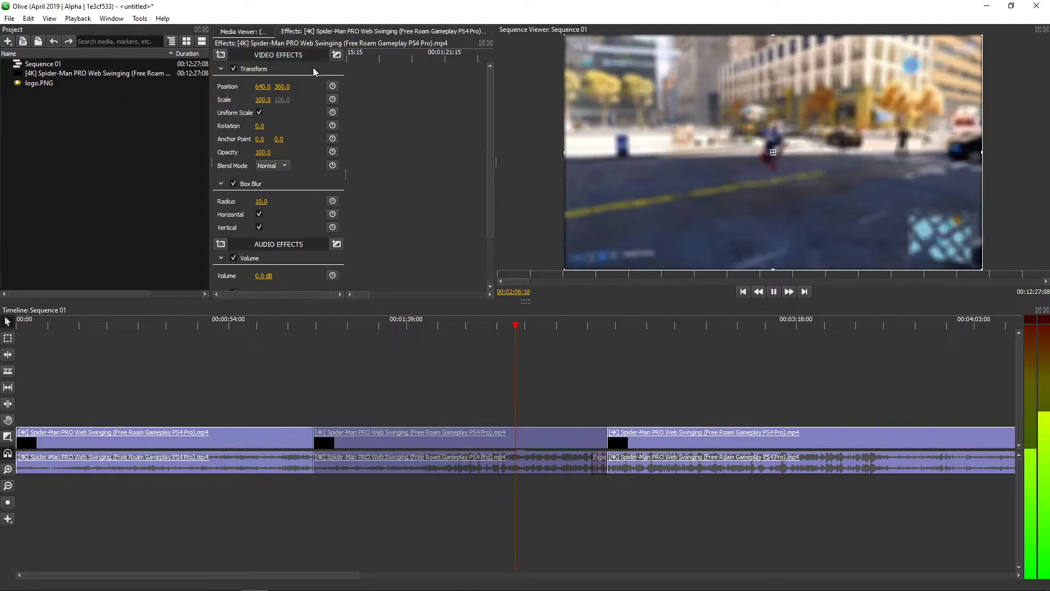
# - Set the Box Blur radius to 43 and try scaling the clip down to 99.4 in the viewer
pyautogui.moveTo(261, 201)
pyautogui.mouseDown()
pyautogui.moveTo(330, 201)
pyautogui.moveTo(235, 202)
pyautogui.moveTo(266, 201)
pyautogui.mouseUp()
pyautogui.click(259, 214)
pyautogui.click(259, 214)
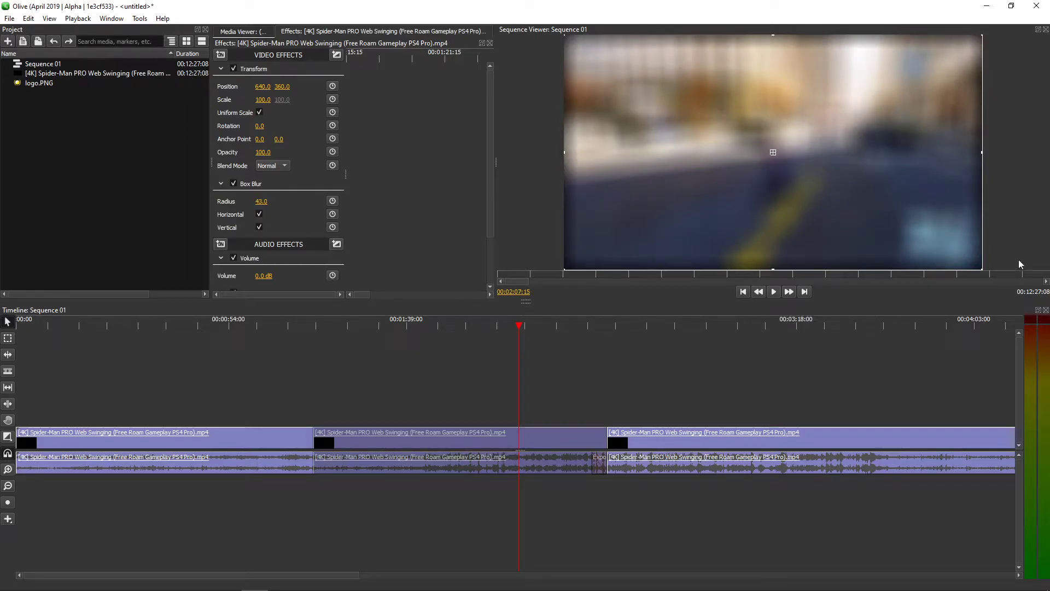
pyautogui.moveTo(980, 273)
pyautogui.mouseDown()
pyautogui.moveTo(945, 251)
pyautogui.moveTo(978, 270)
pyautogui.mouseUp()
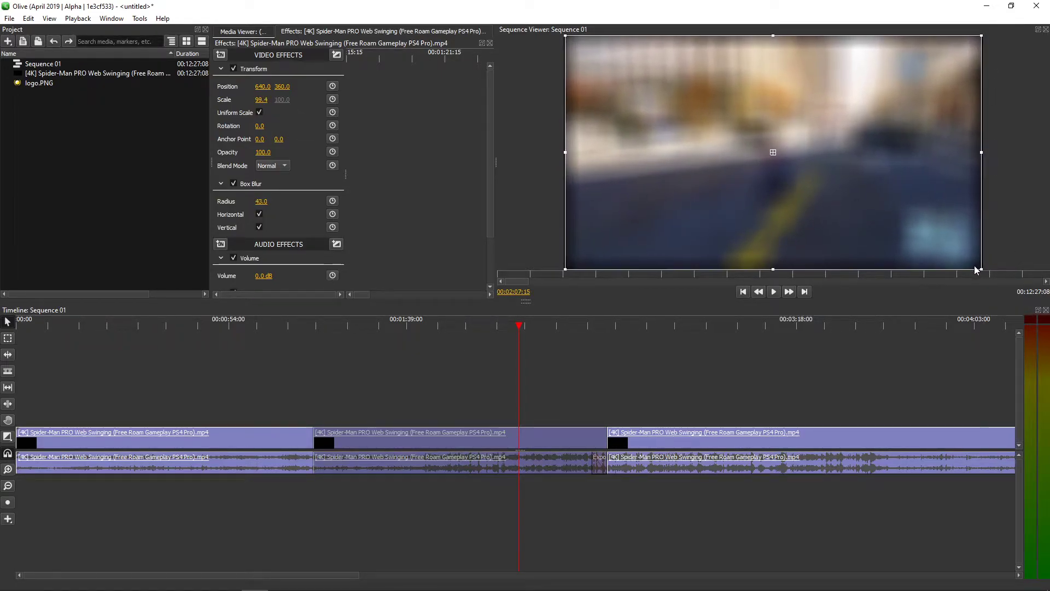
# - Disable the Box Blur effect and delete it from the second clip
pyautogui.click(234, 185)
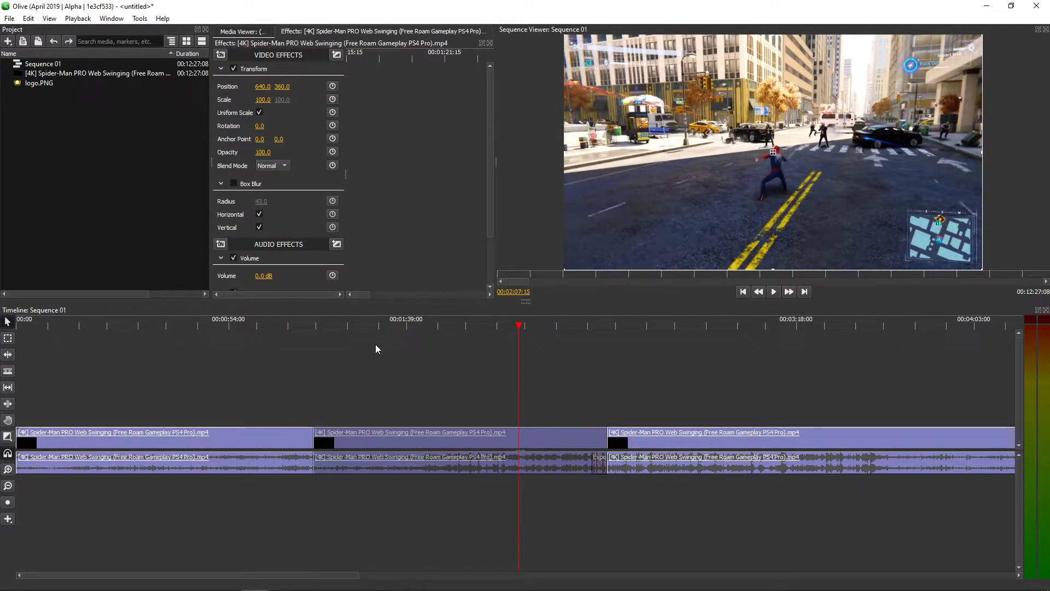
pyautogui.click(221, 54)
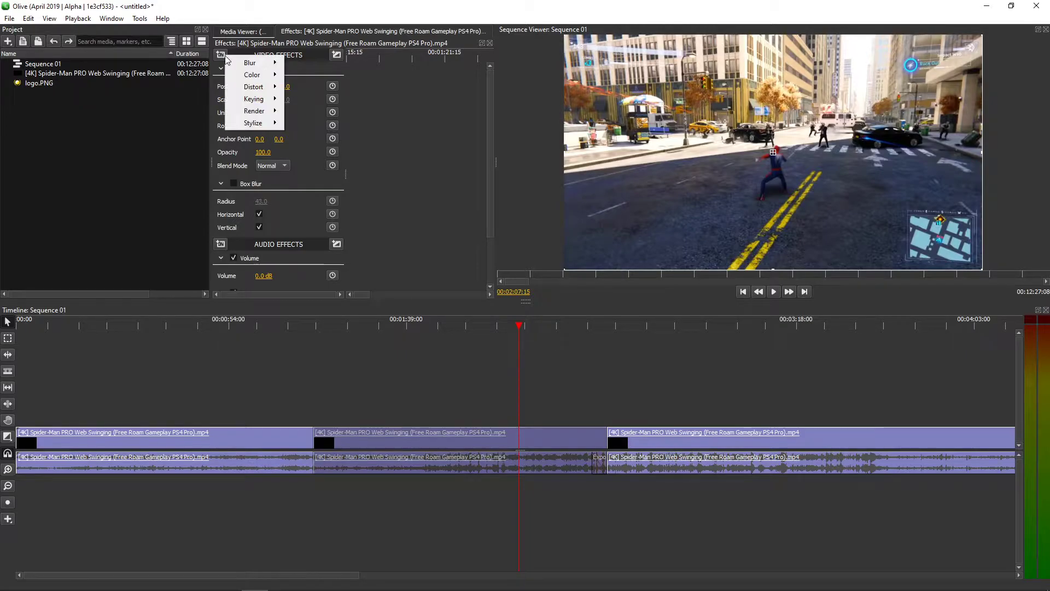
pyautogui.moveTo(252, 62)
pyautogui.click(262, 183)
pyautogui.press('Delete')
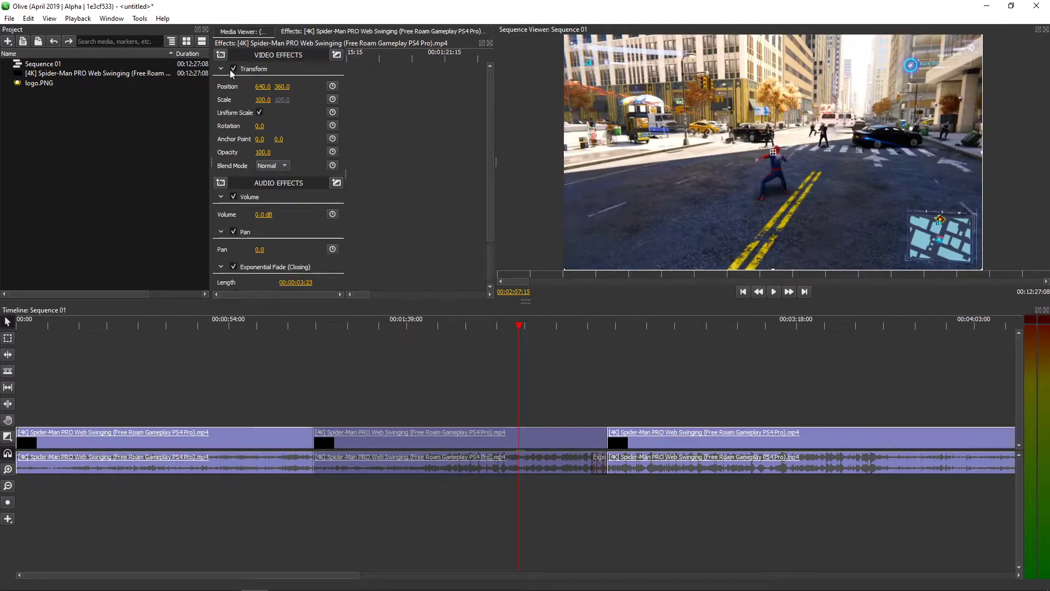
# - Apply a Radial Blur effect to the second clip with a radius of 56
pyautogui.click(221, 55)
pyautogui.click(310, 99)
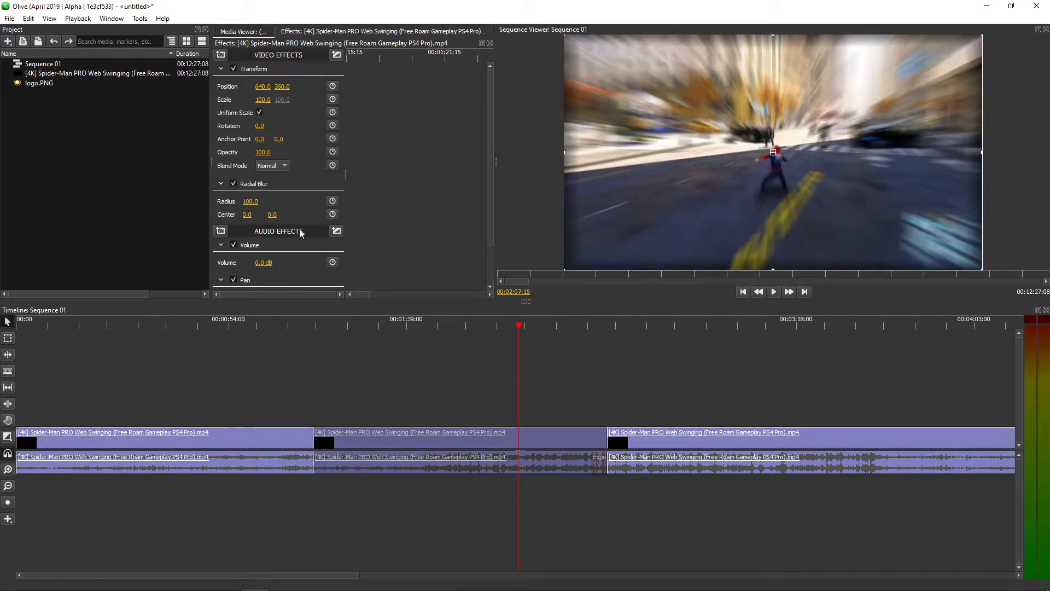
pyautogui.moveTo(244, 200)
pyautogui.mouseDown()
pyautogui.moveTo(190, 200)
pyautogui.moveTo(288, 201)
pyautogui.moveTo(253, 199)
pyautogui.mouseUp()
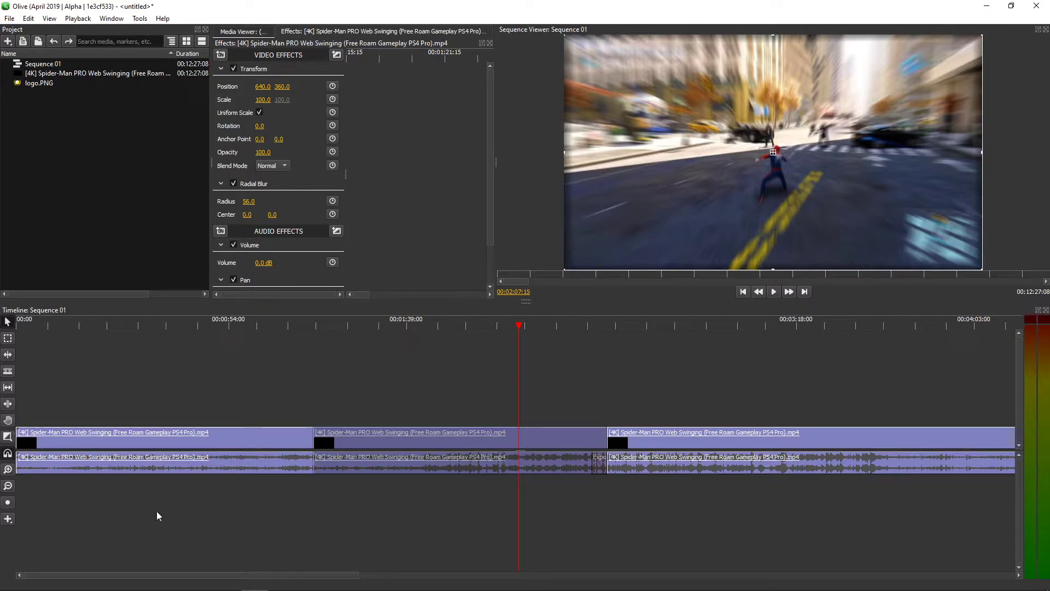
# - Create a Solid Color clip on the track above the second clip, about 37 seconds long from 00:01:47, and select it
pyautogui.click(8, 519)
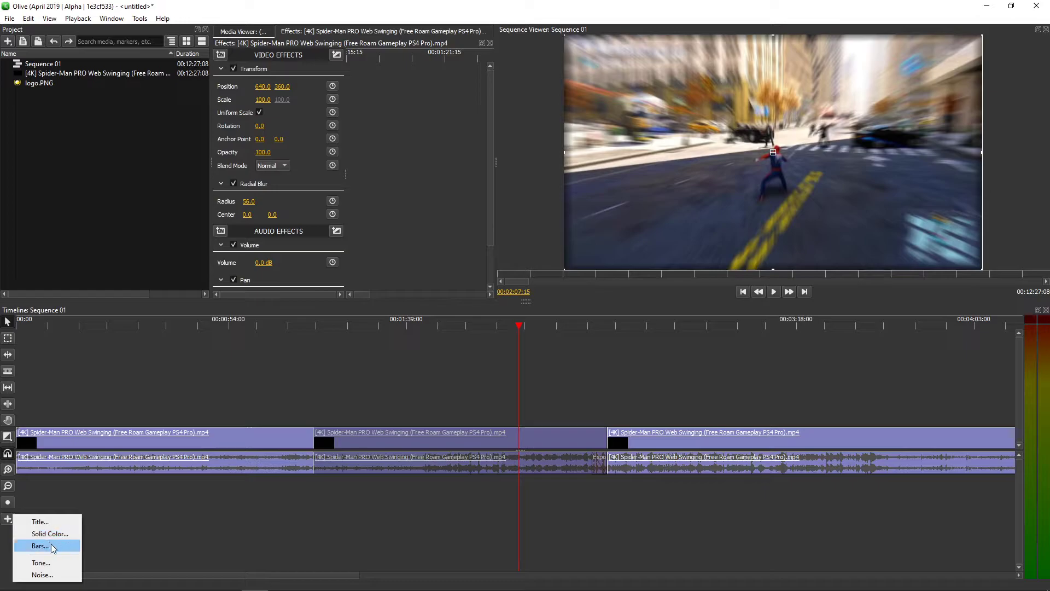
pyautogui.click(73, 534)
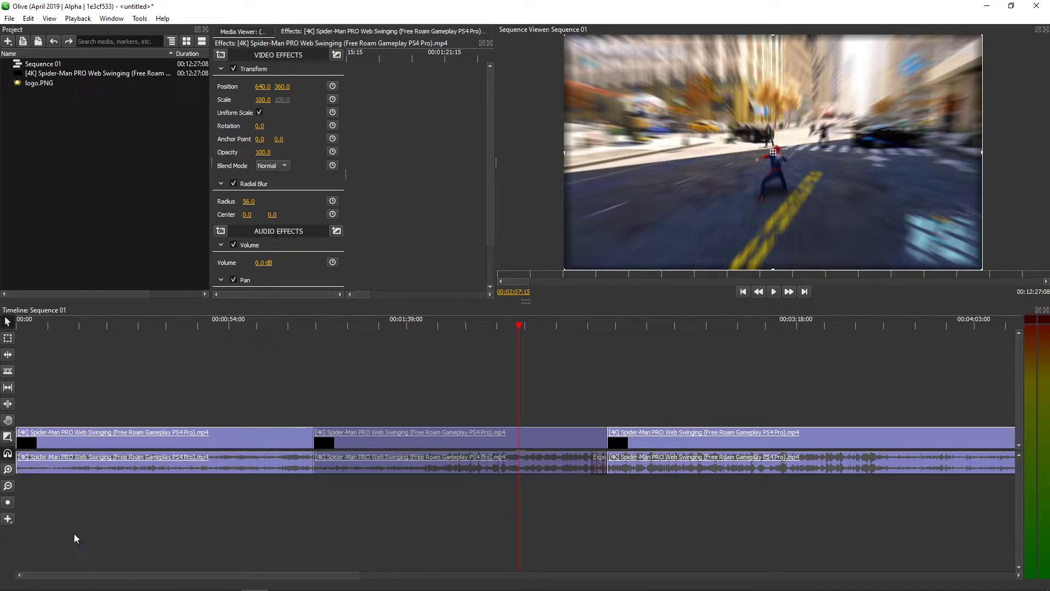
pyautogui.click(8, 518)
pyautogui.click(39, 541)
pyautogui.moveTo(583, 419); pyautogui.dragTo(583, 419)
pyautogui.click(546, 419)
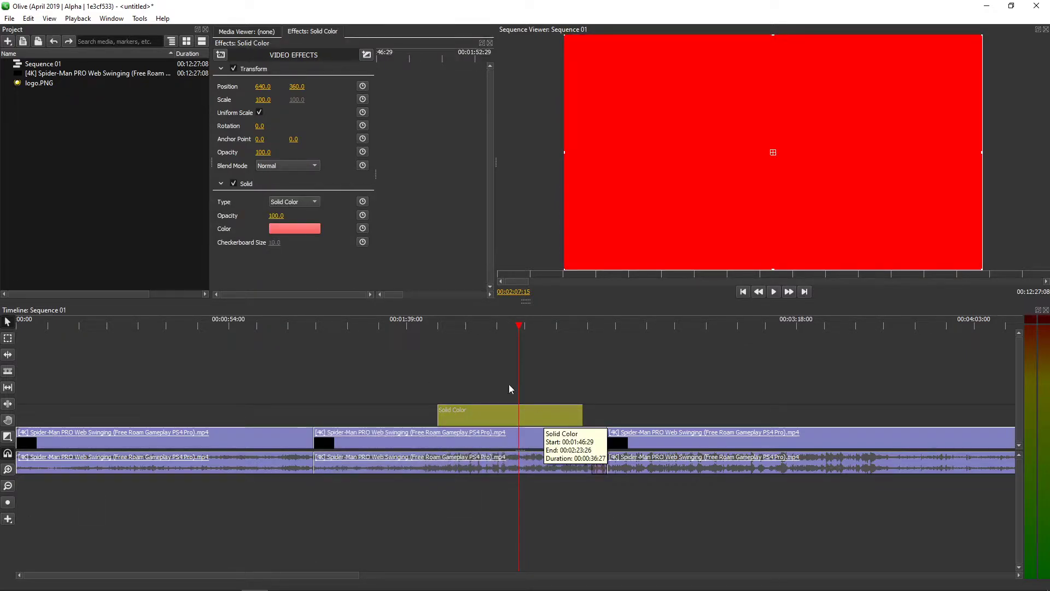
# - Set the solid's opacity to 0 and move the Solid Color clip earlier to start at about 00:01:27
pyautogui.moveTo(276, 215); pyautogui.dragTo(221, 215)
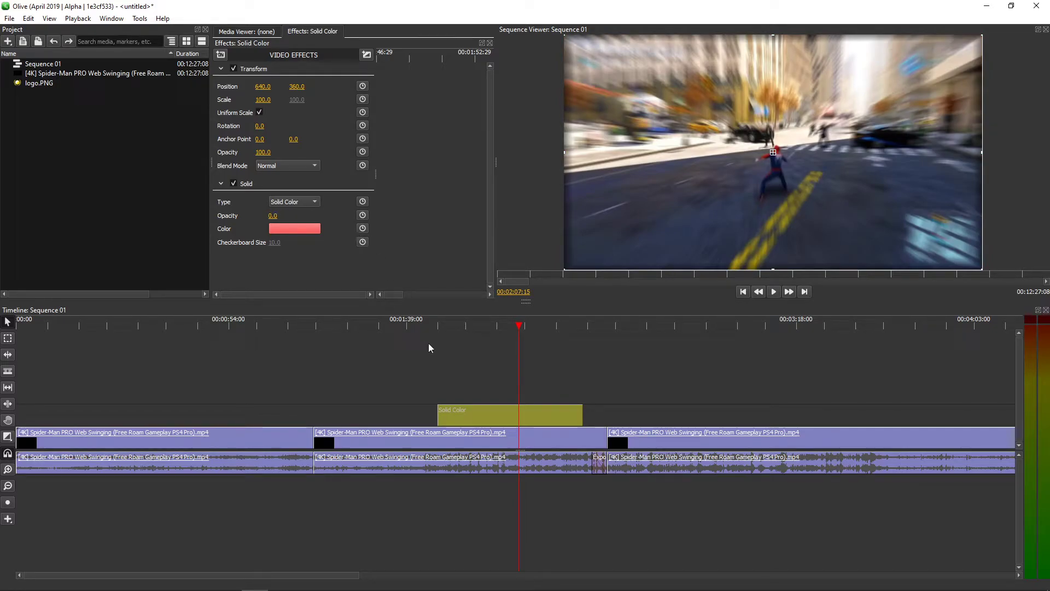
pyautogui.moveTo(473, 412); pyautogui.dragTo(409, 411)
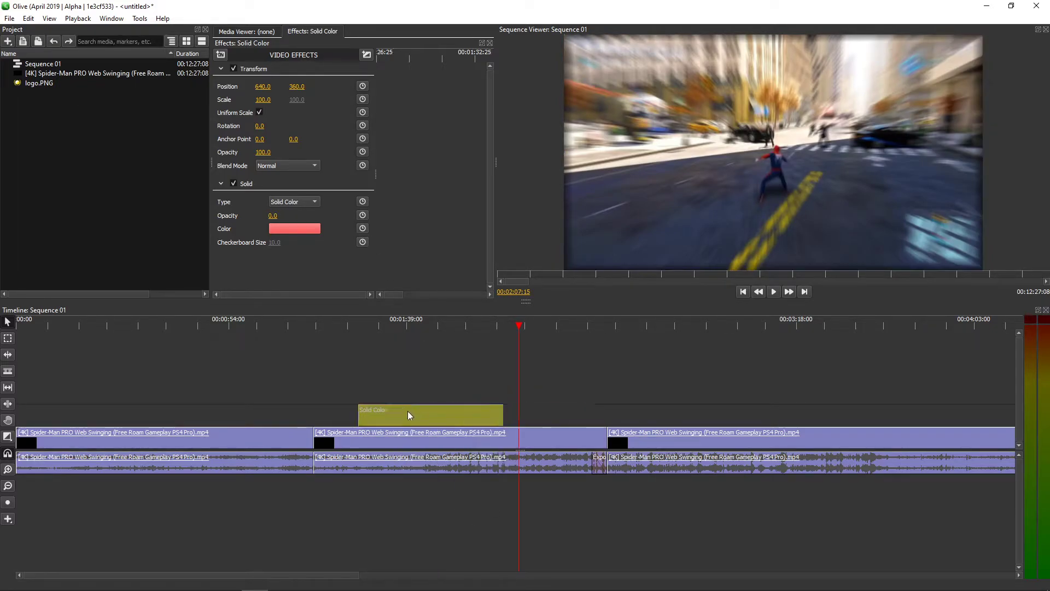
# - Apply a Gaussian Blur effect to the transparent Solid Color clip
pyautogui.click(220, 54)
pyautogui.moveTo(270, 81)
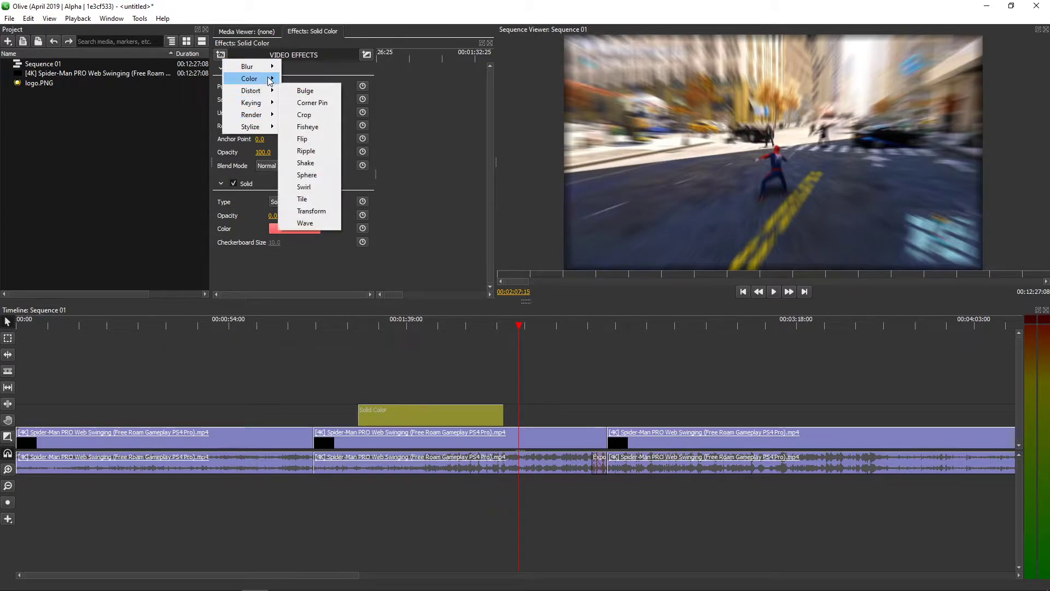
pyautogui.click(313, 91)
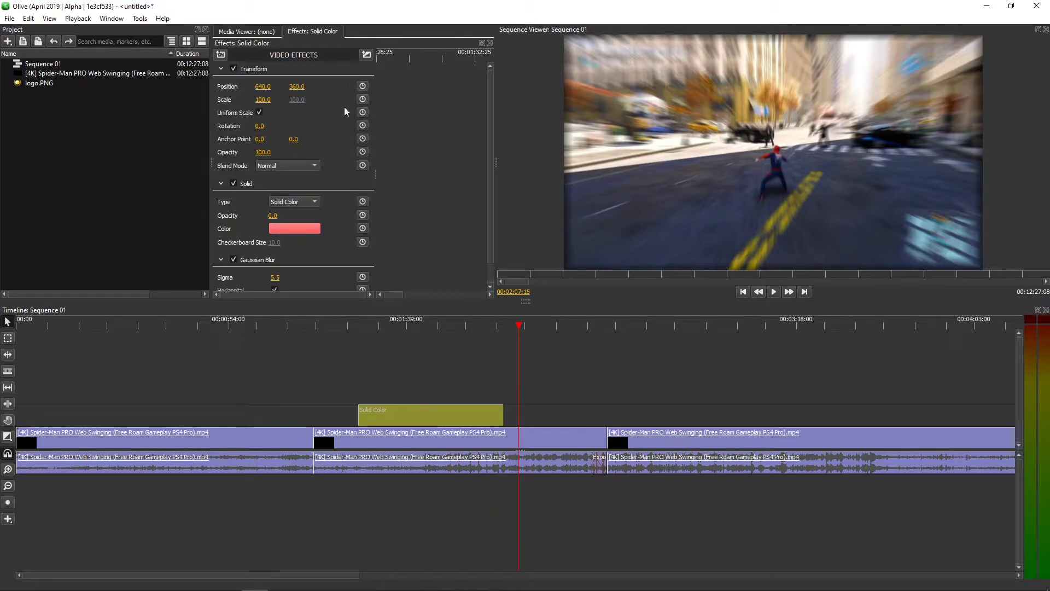
# - Place the playhead at about 00:01:38 and delete the Radial Blur from the second gameplay clip
pyautogui.click(404, 326)
pyautogui.click(495, 439)
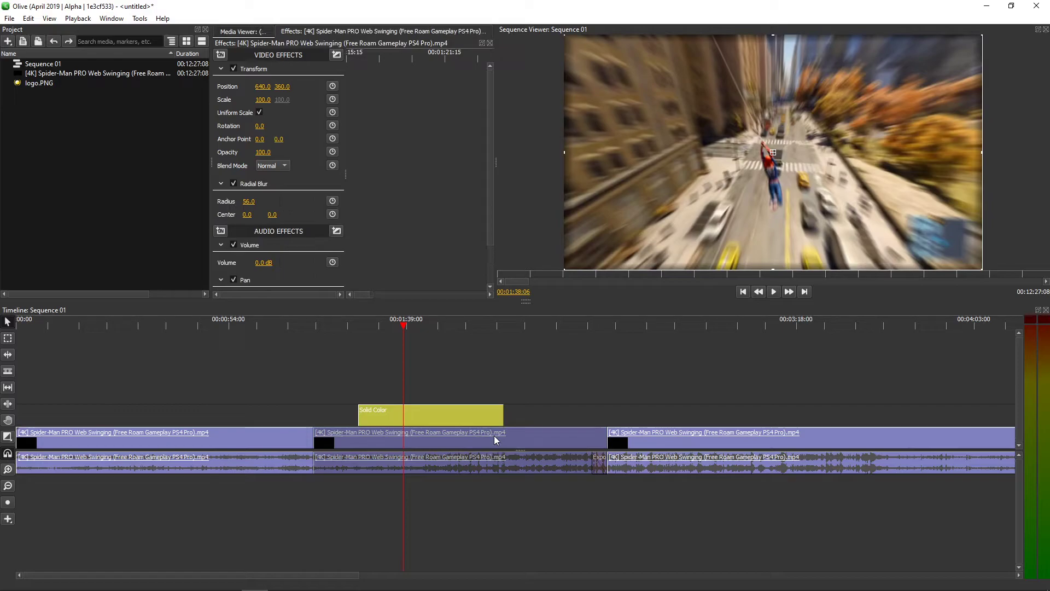
pyautogui.click(266, 186)
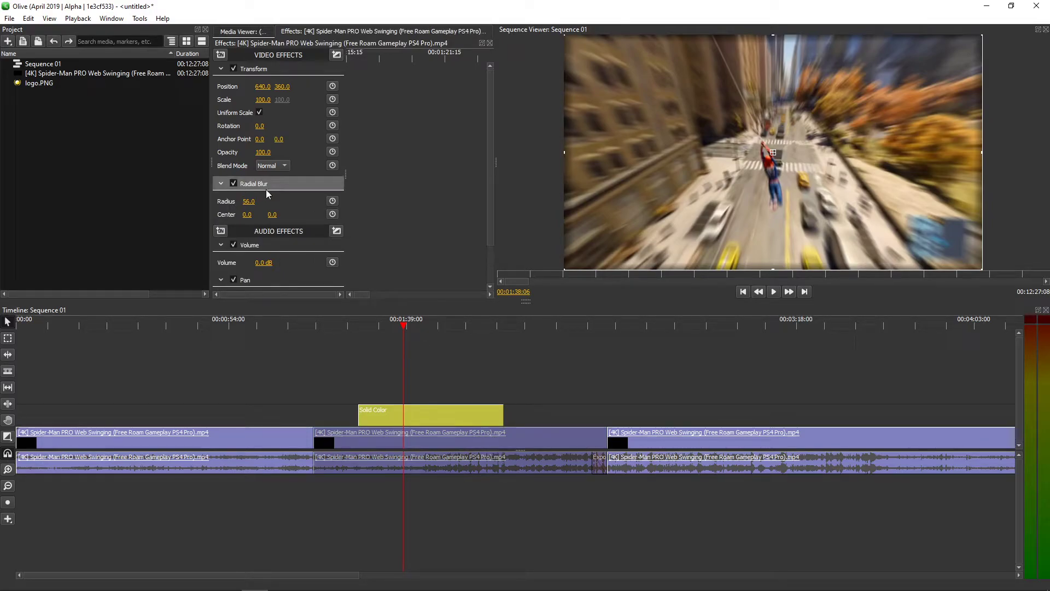
pyautogui.press('Delete')
# - Set the Solid Color clip's Gaussian Blur sigma to 359.5 and move the clip later to start at about 00:01:32
pyautogui.click(428, 409)
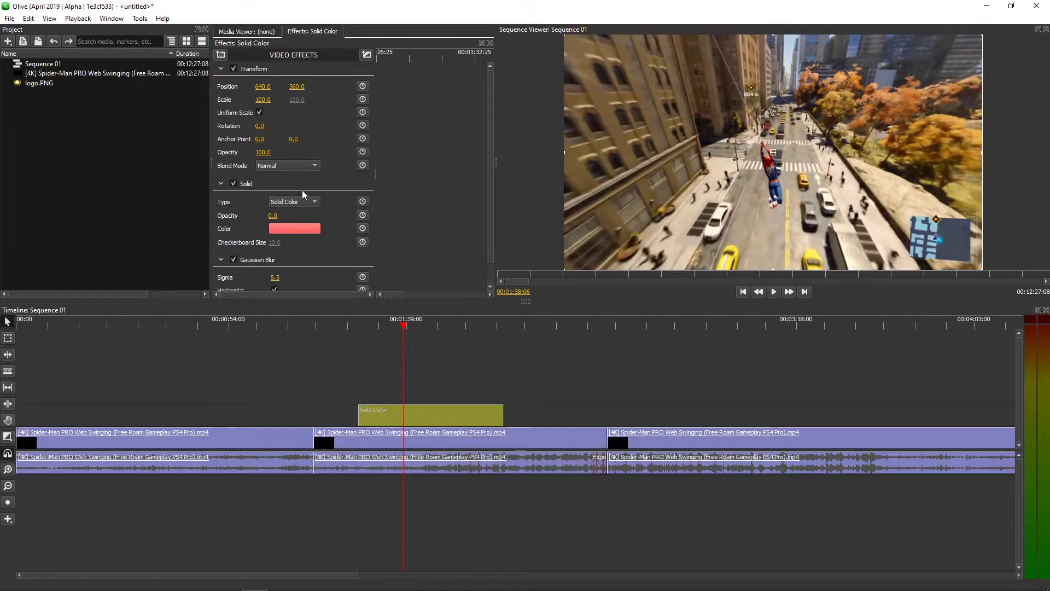
pyautogui.scroll(-1, 271, 250)
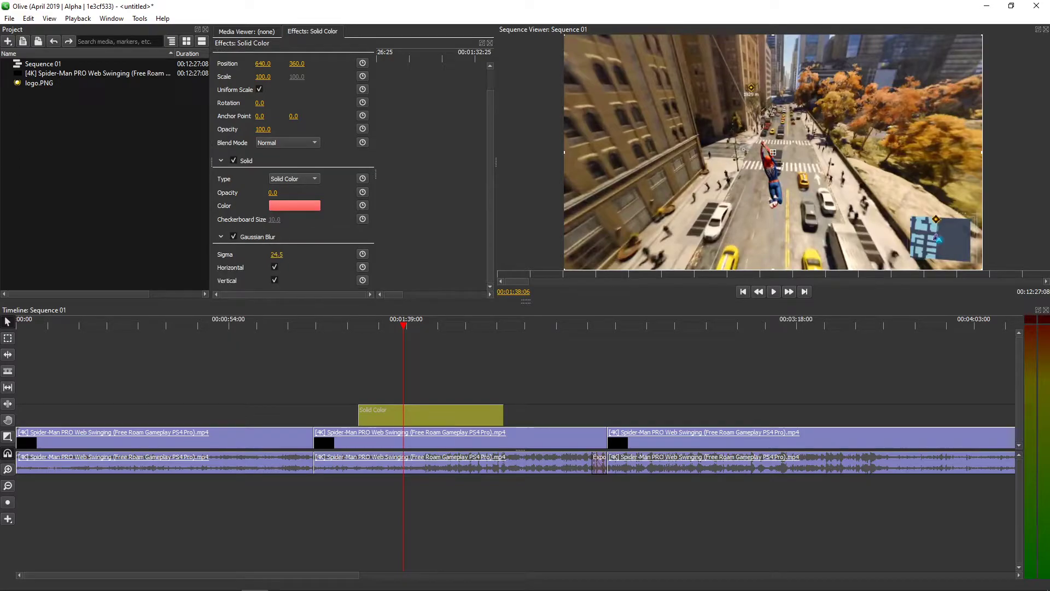
pyautogui.moveTo(276, 254); pyautogui.dragTo(459, 254)
pyautogui.moveTo(361, 417); pyautogui.dragTo(408, 419)
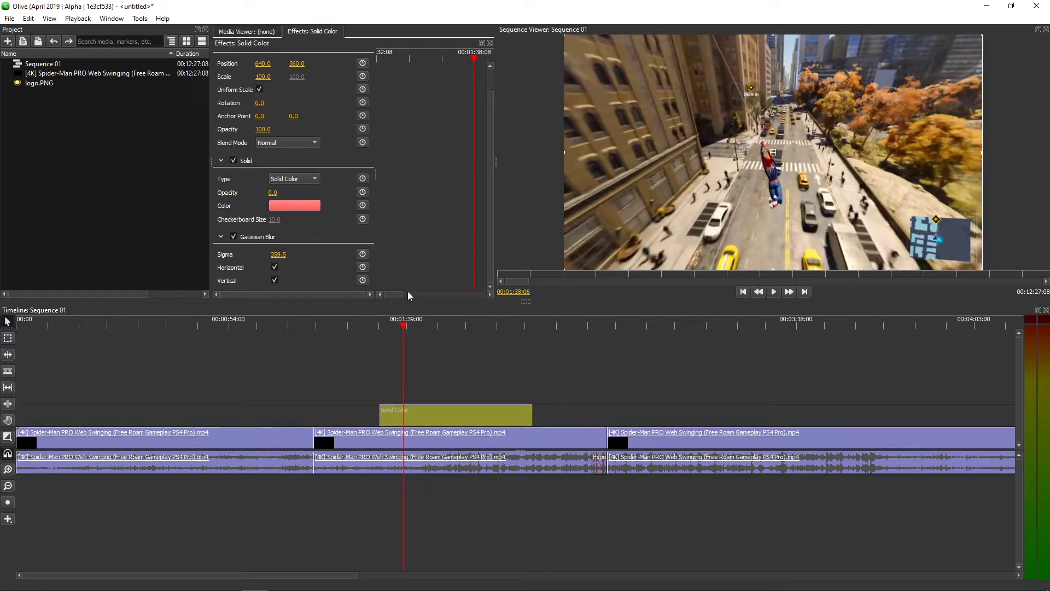
pyautogui.moveTo(441, 323)
pyautogui.mouseDown()
pyautogui.moveTo(471, 329)
pyautogui.moveTo(432, 324)
pyautogui.mouseUp()
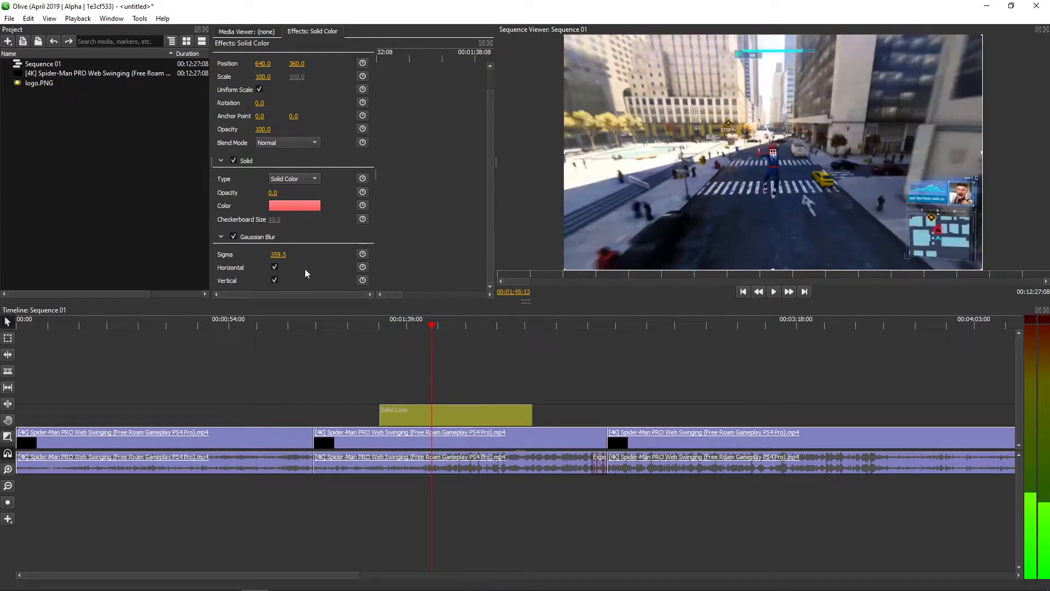
# - Set the solid's opacity to 100 and change its color to near-black #050000
pyautogui.moveTo(272, 193); pyautogui.dragTo(317, 193)
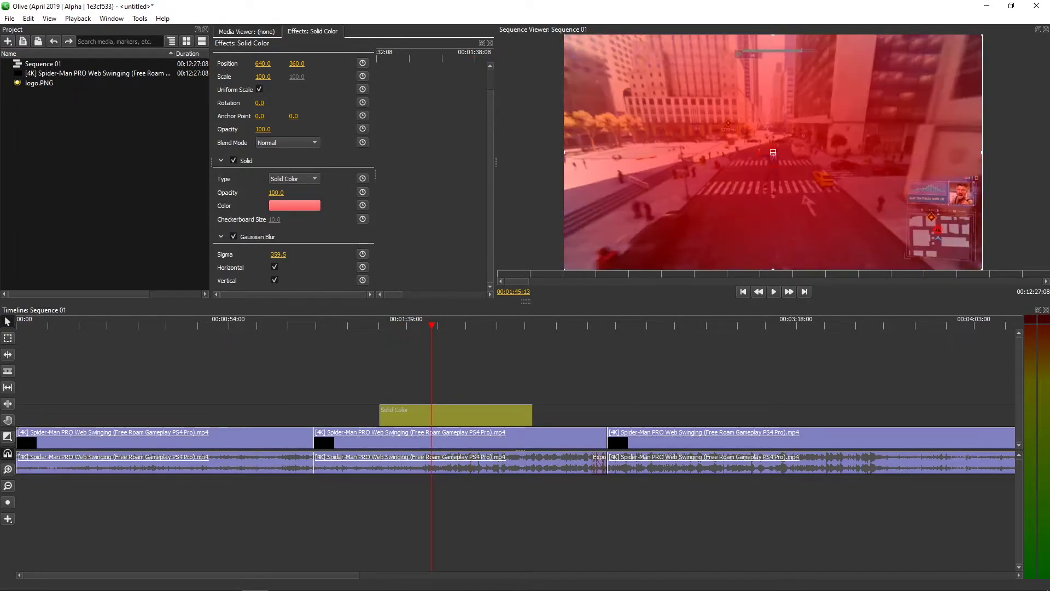
pyautogui.click(283, 206)
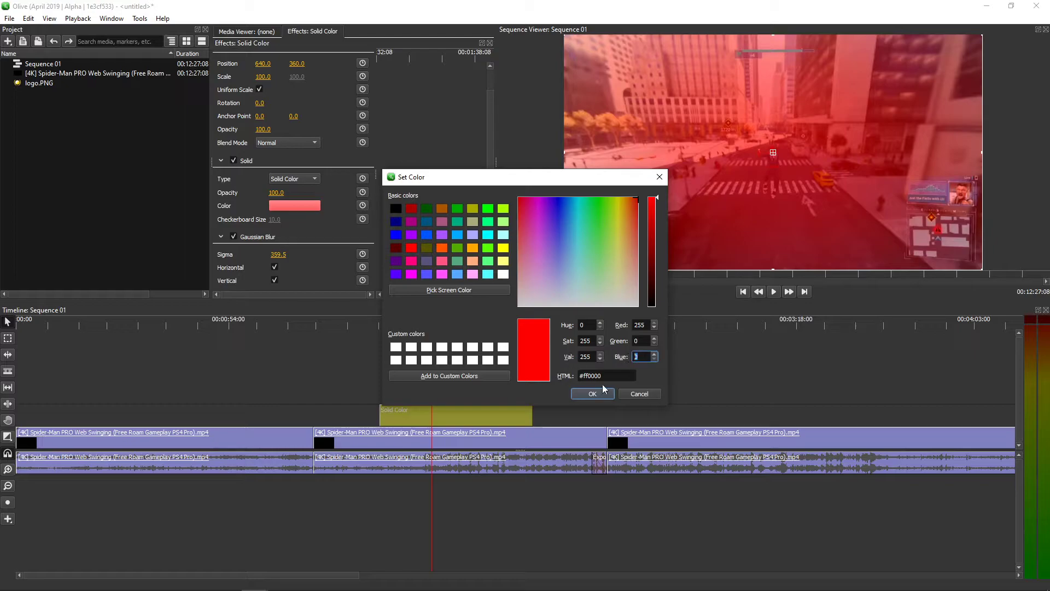
pyautogui.moveTo(609, 376); pyautogui.dragTo(574, 376)
pyautogui.press('BackSpace')
pyautogui.press('BackSpace')
pyautogui.moveTo(643, 341); pyautogui.dragTo(598, 328)
pyautogui.press('BackSpace')
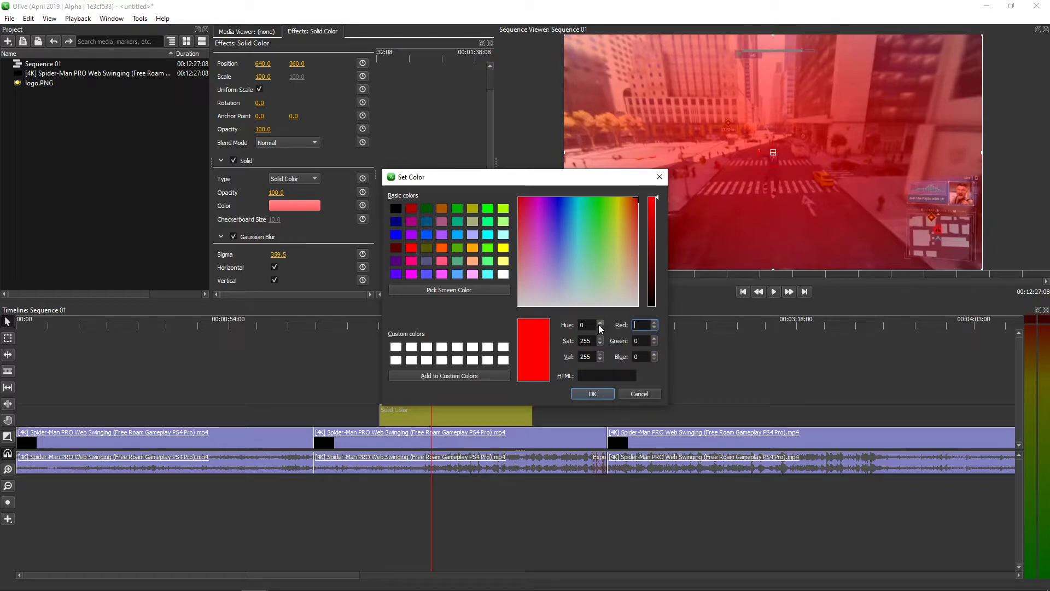
pyautogui.write('55')
pyautogui.click(582, 358)
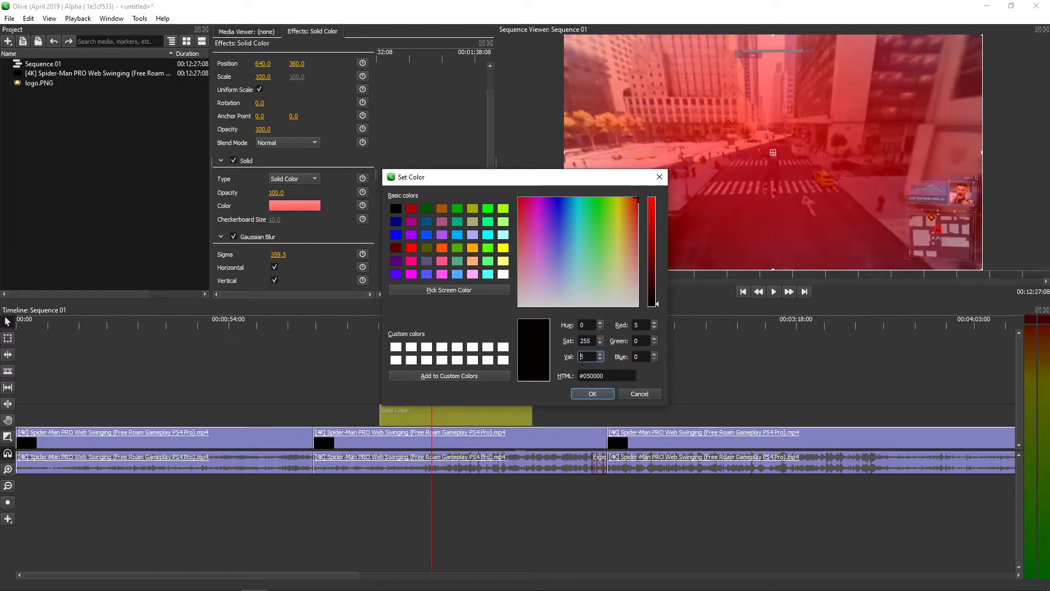
pyautogui.click(593, 394)
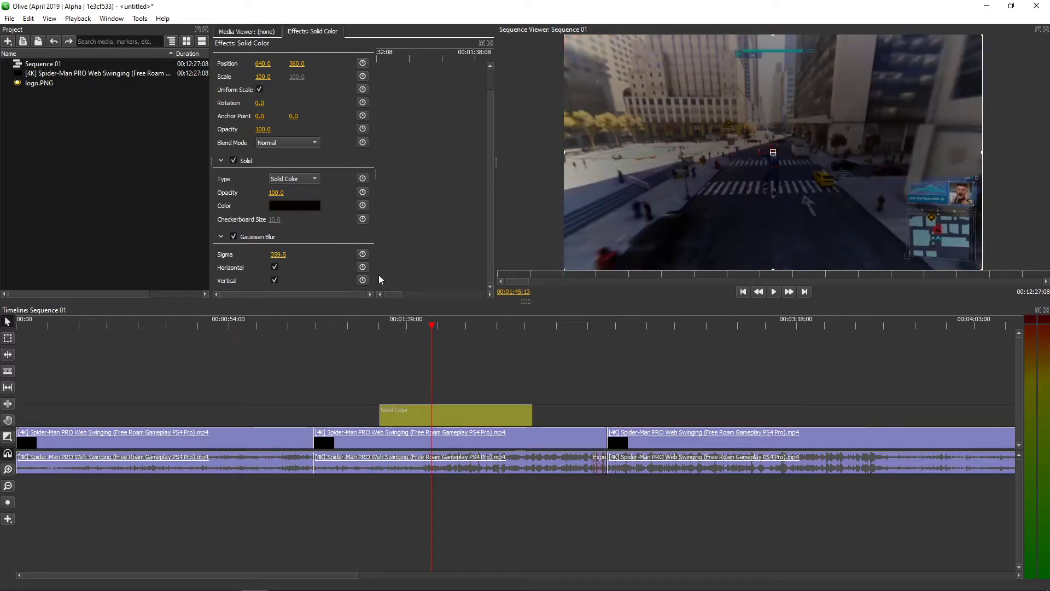
# - Play a short stretch of the sequence and set the Gaussian Blur sigma to 427.5
pyautogui.press('space')
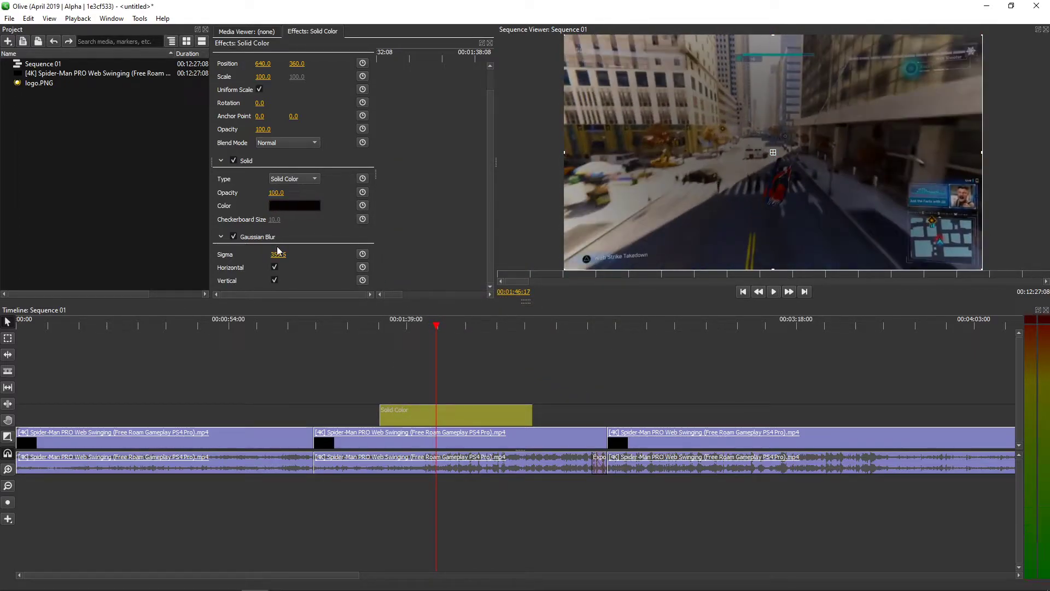
pyautogui.moveTo(278, 254); pyautogui.dragTo(284, 225)
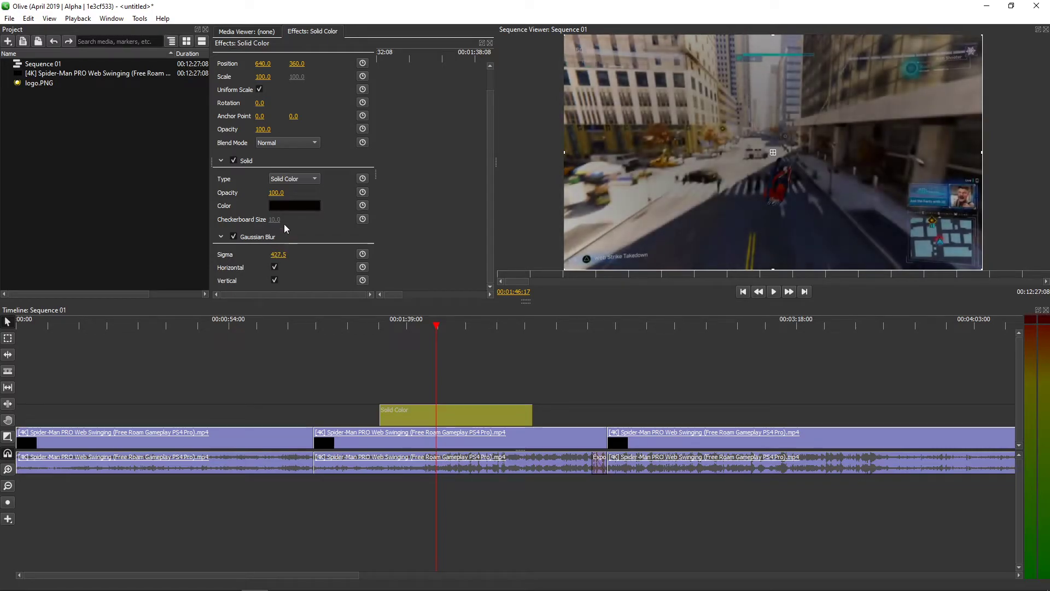
pyautogui.click(286, 206)
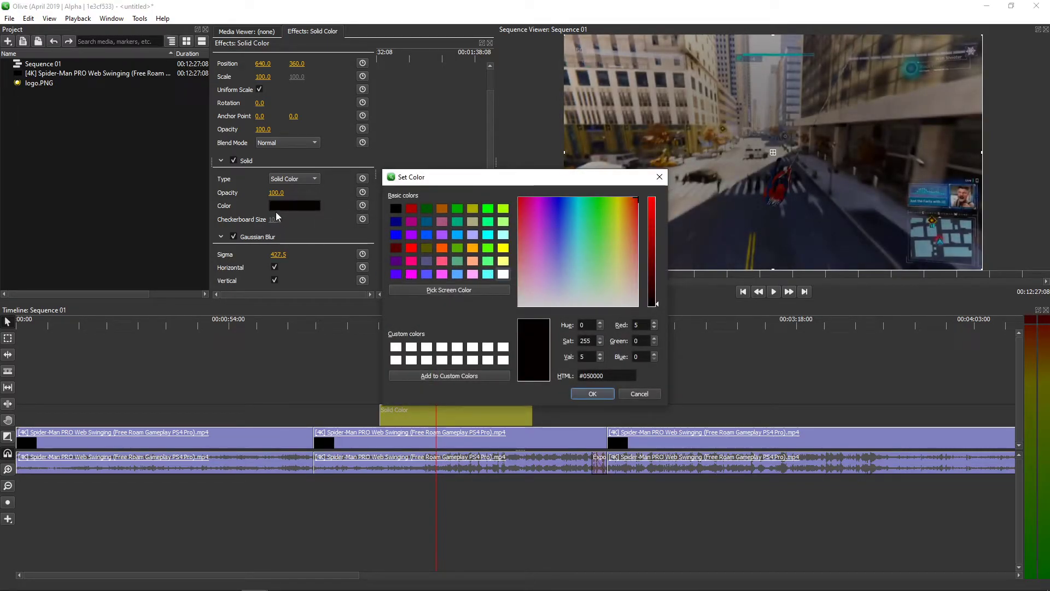
pyautogui.click(638, 394)
# - Try the Checkerboard type on the solid while playing the sequence, and switch the type back to Solid Color
pyautogui.click(306, 179)
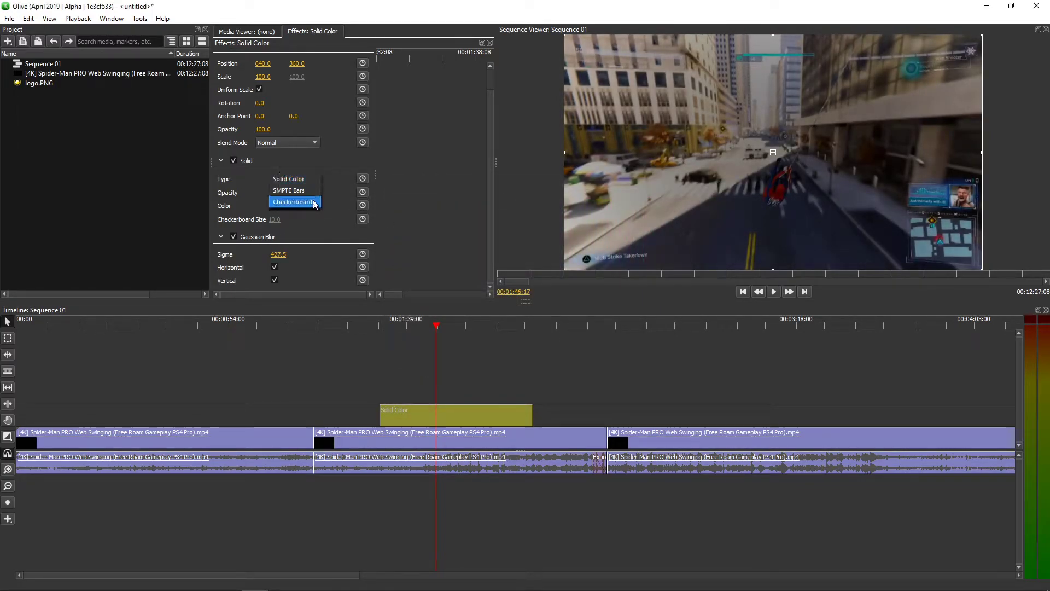
pyautogui.click(314, 202)
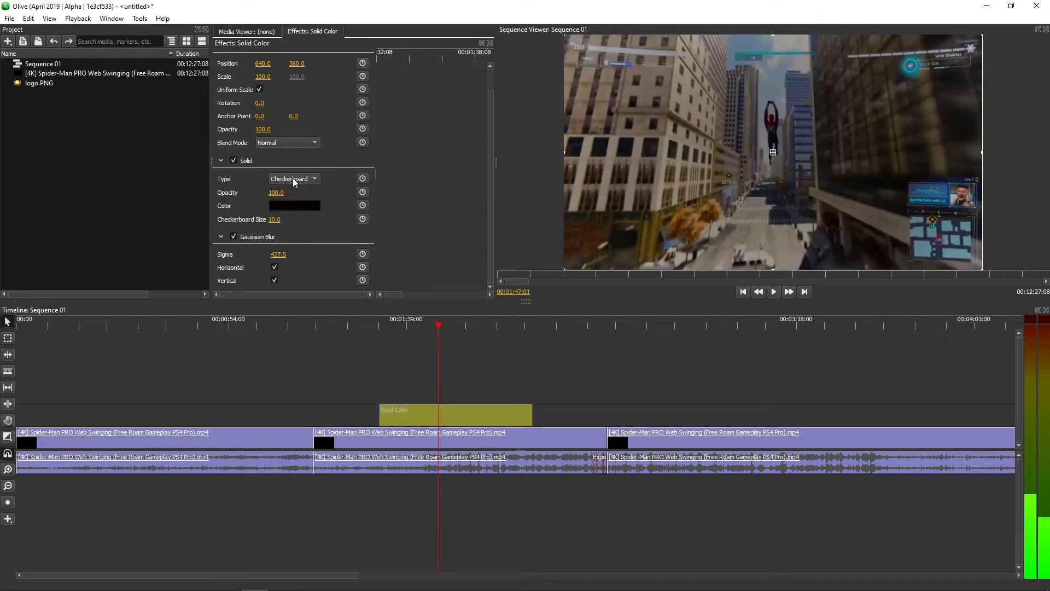
pyautogui.click(294, 179)
pyautogui.click(296, 170)
pyautogui.click(300, 178)
pyautogui.click(295, 167)
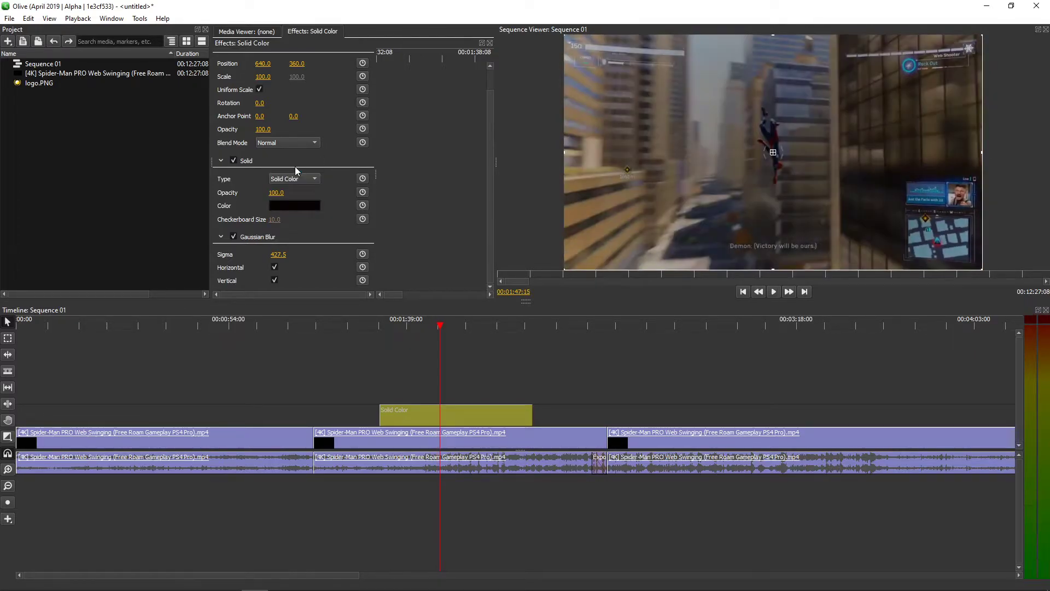
# - Open the solid's color picker and add its current near-black color to the custom colors twice
pyautogui.click(295, 206)
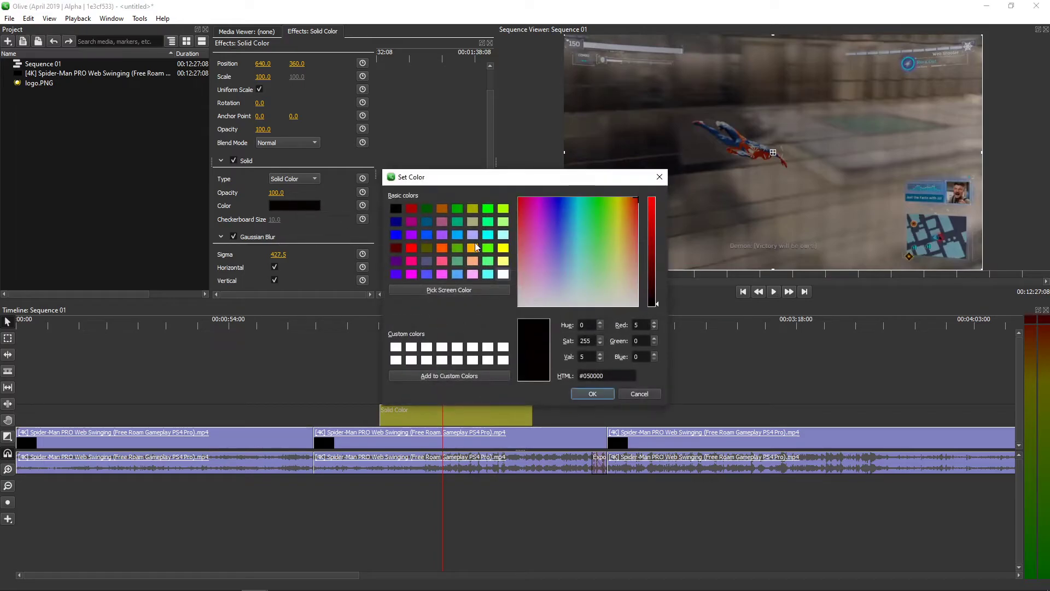
pyautogui.moveTo(627, 378); pyautogui.dragTo(458, 361)
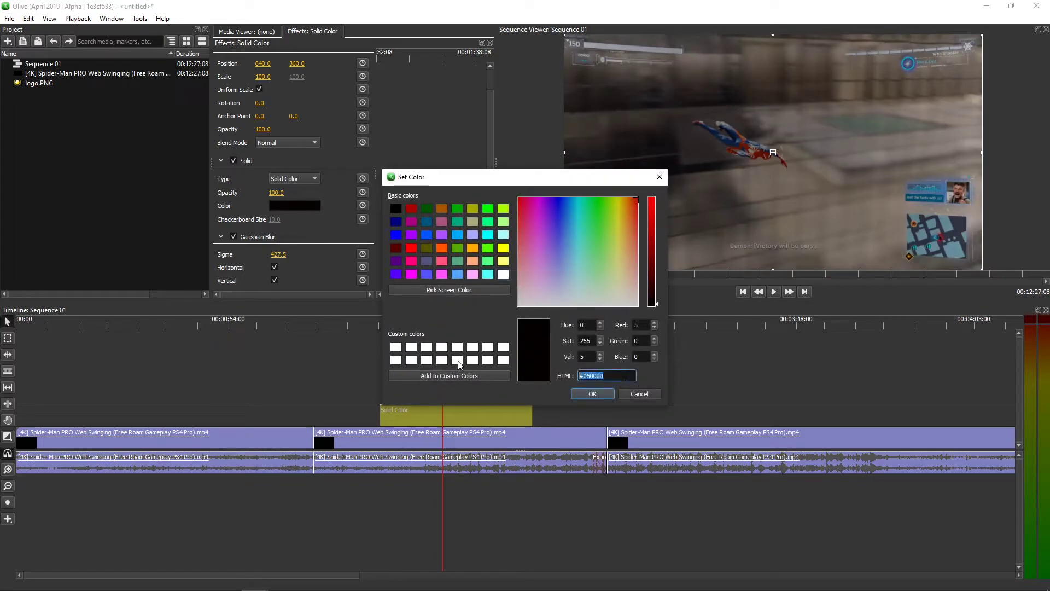
pyautogui.click(460, 376)
pyautogui.click(460, 375)
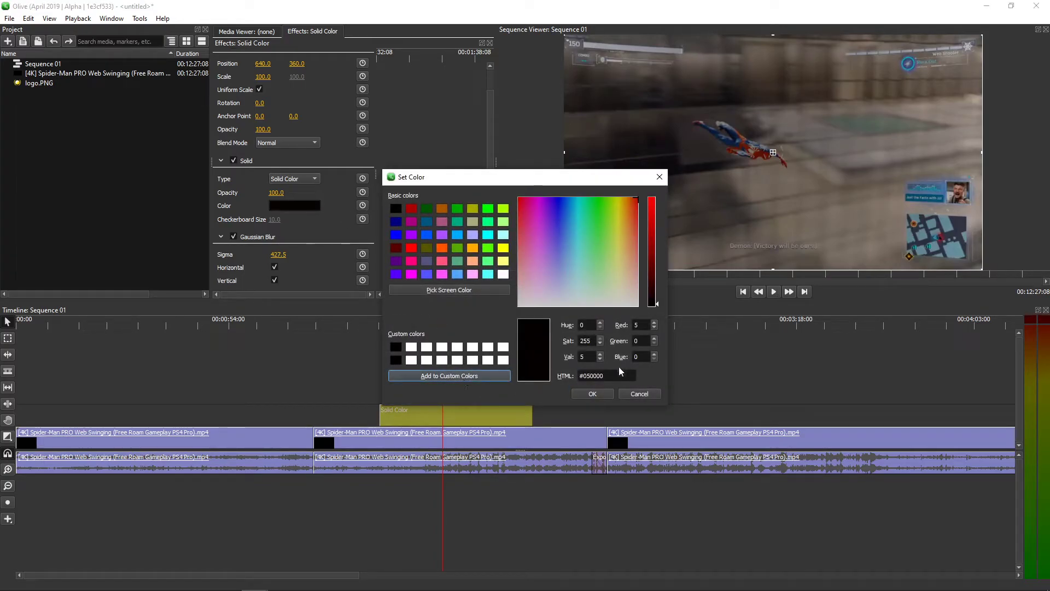
# - Set the solid's color to black with saturation 0 and value 0
pyautogui.moveTo(617, 376); pyautogui.dragTo(579, 376)
pyautogui.press('BackSpace')
pyautogui.moveTo(595, 340); pyautogui.dragTo(579, 341)
pyautogui.press('BackSpace')
pyautogui.click(641, 325)
pyautogui.write('0')
pyautogui.press('Tab')
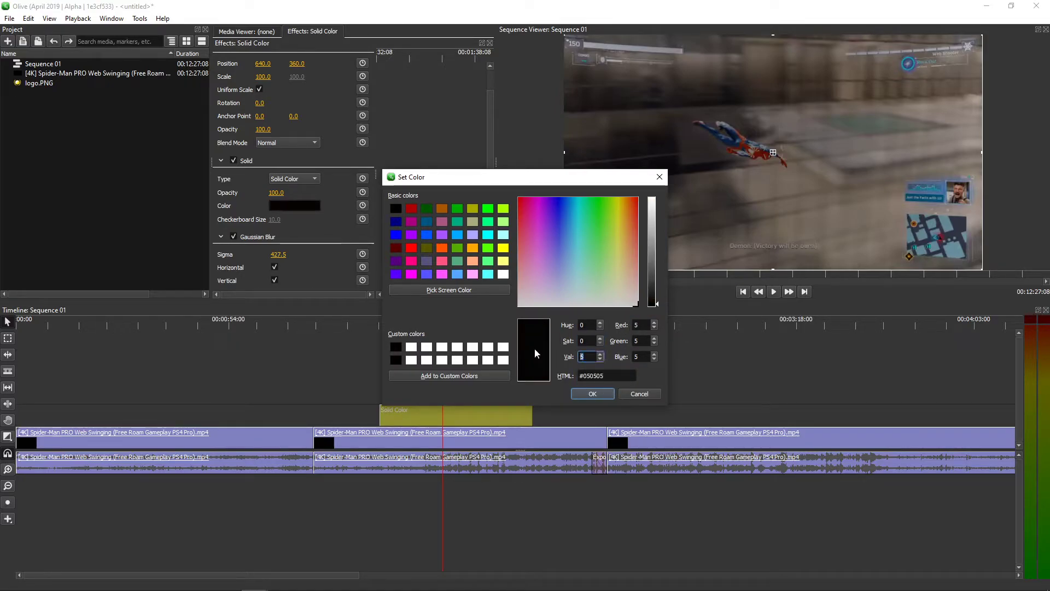
pyautogui.write('0')
pyautogui.click(602, 394)
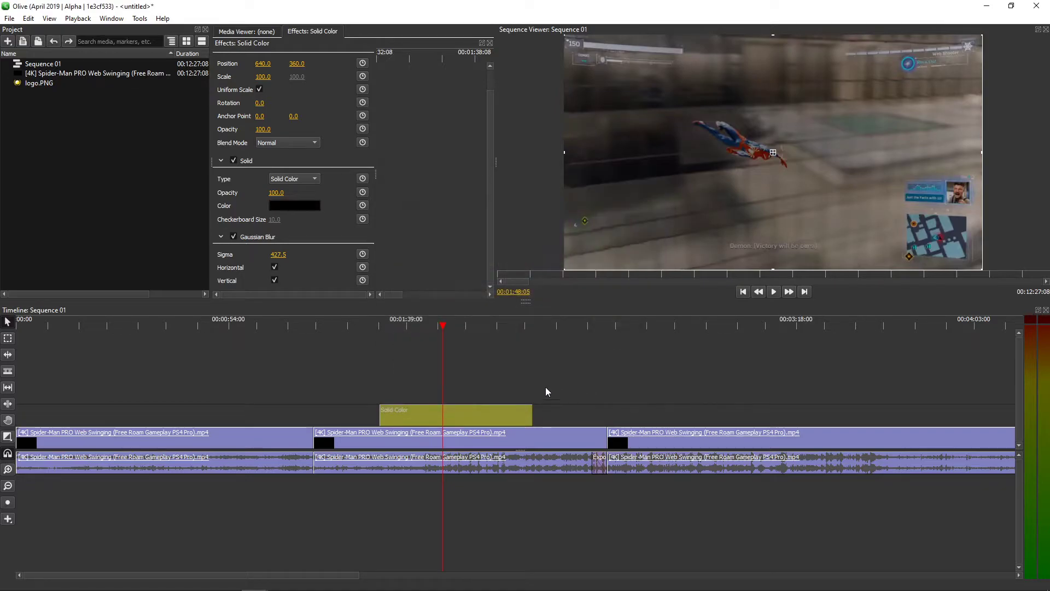
# - Play a short stretch of the sequence and set the Solid Color clip's solid opacity to 0
pyautogui.click(480, 390)
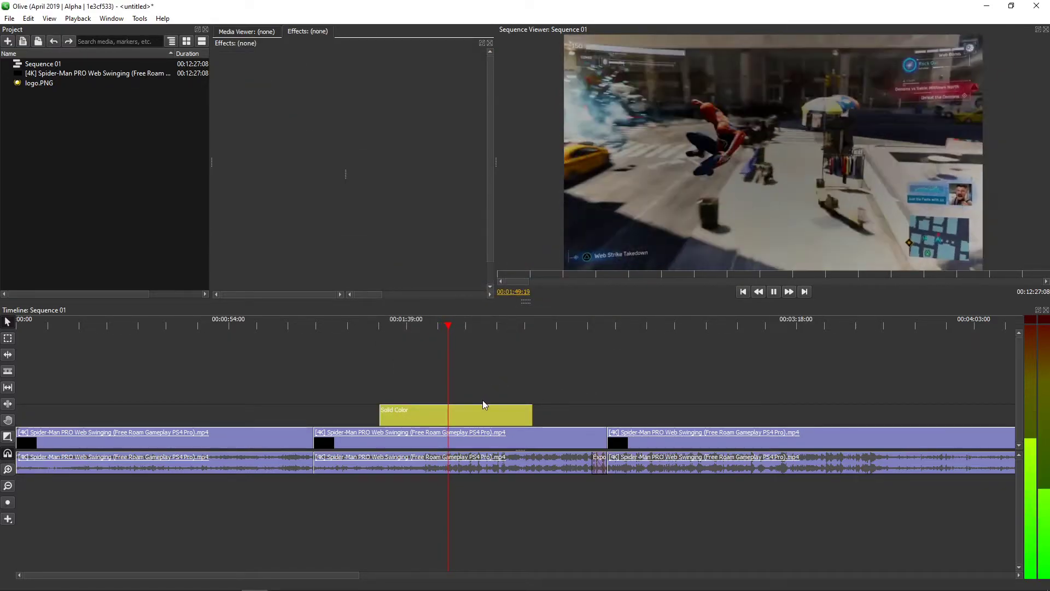
pyautogui.click(467, 412)
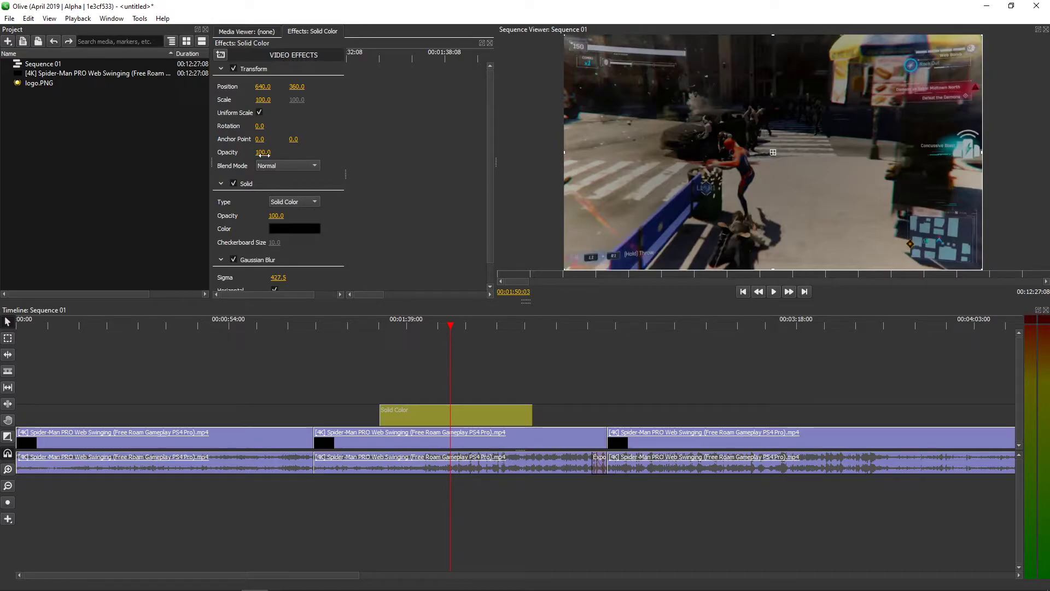
pyautogui.moveTo(263, 153)
pyautogui.mouseDown()
pyautogui.moveTo(208, 152)
pyautogui.moveTo(263, 153)
pyautogui.mouseUp()
pyautogui.moveTo(277, 215); pyautogui.dragTo(222, 216)
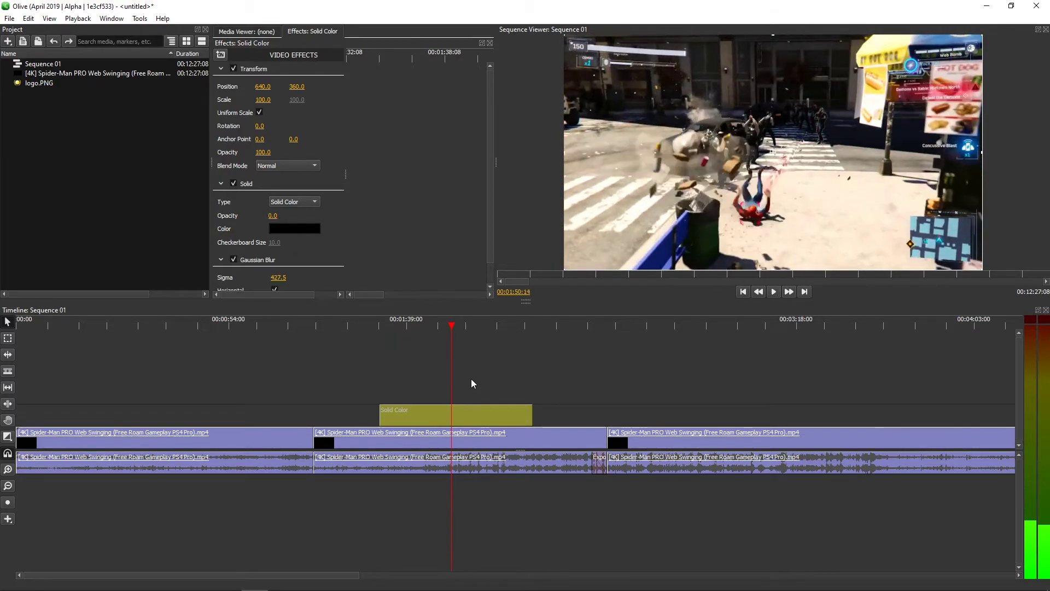
# - Delete the Solid Color clip from the timeline and select the second gameplay clip
pyautogui.click(466, 391)
pyautogui.click(461, 408)
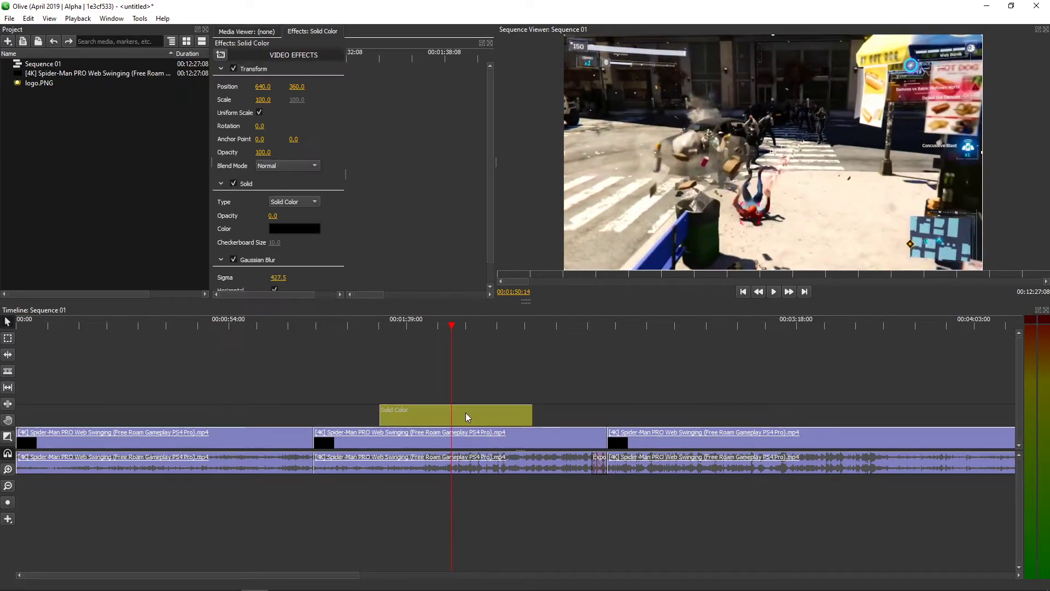
pyautogui.press('Delete')
pyautogui.click(455, 439)
pyautogui.press('space')
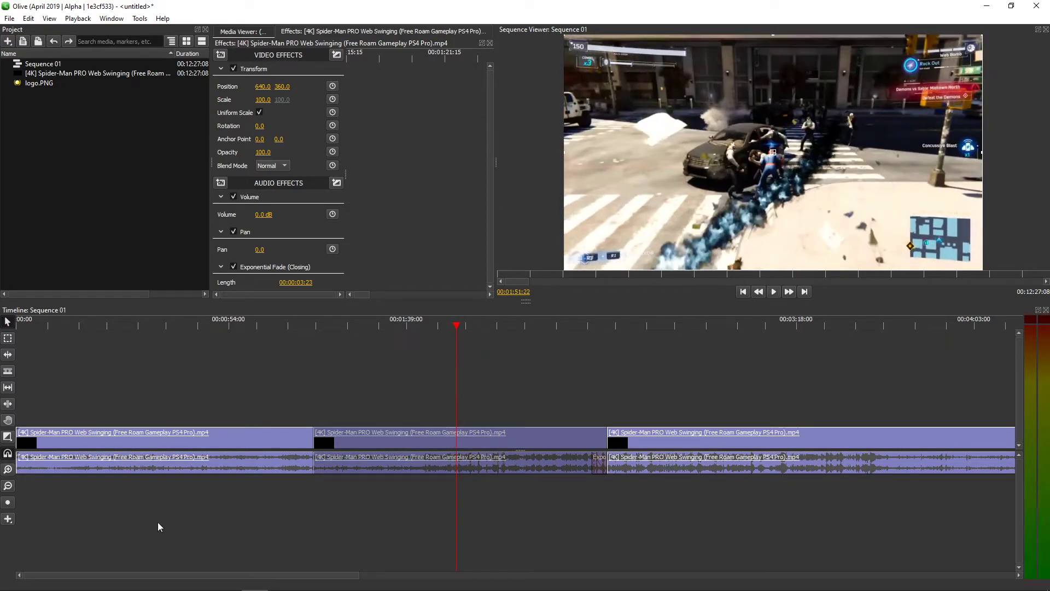
# - Create a Bars clip about 33 seconds long from 00:01:18 above the second gameplay clip and set its type to Solid Color
pyautogui.click(8, 519)
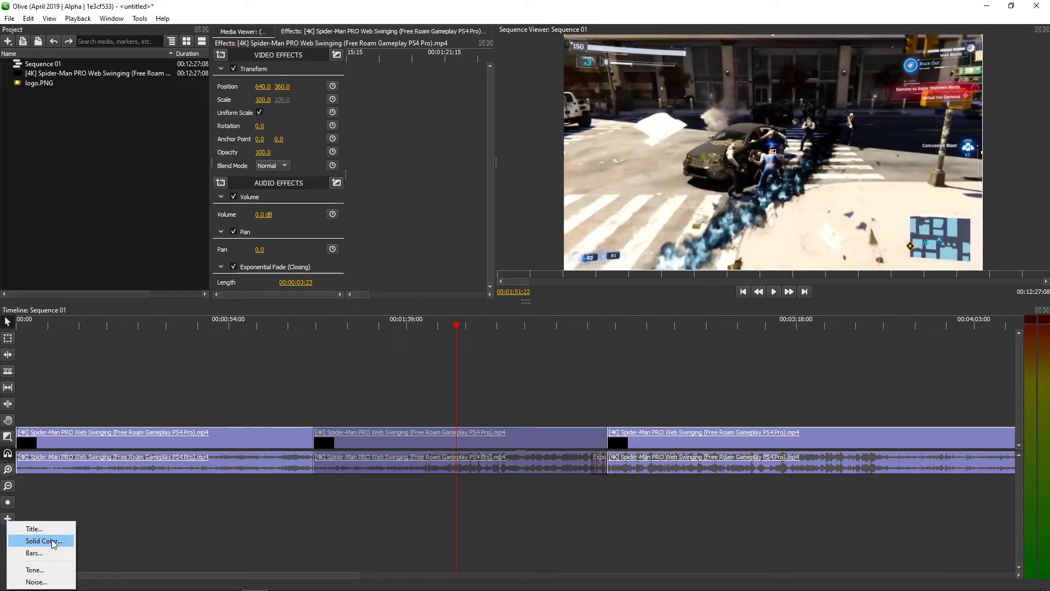
pyautogui.click(62, 554)
pyautogui.moveTo(325, 393); pyautogui.dragTo(454, 418)
pyautogui.click(377, 376)
pyautogui.click(412, 396)
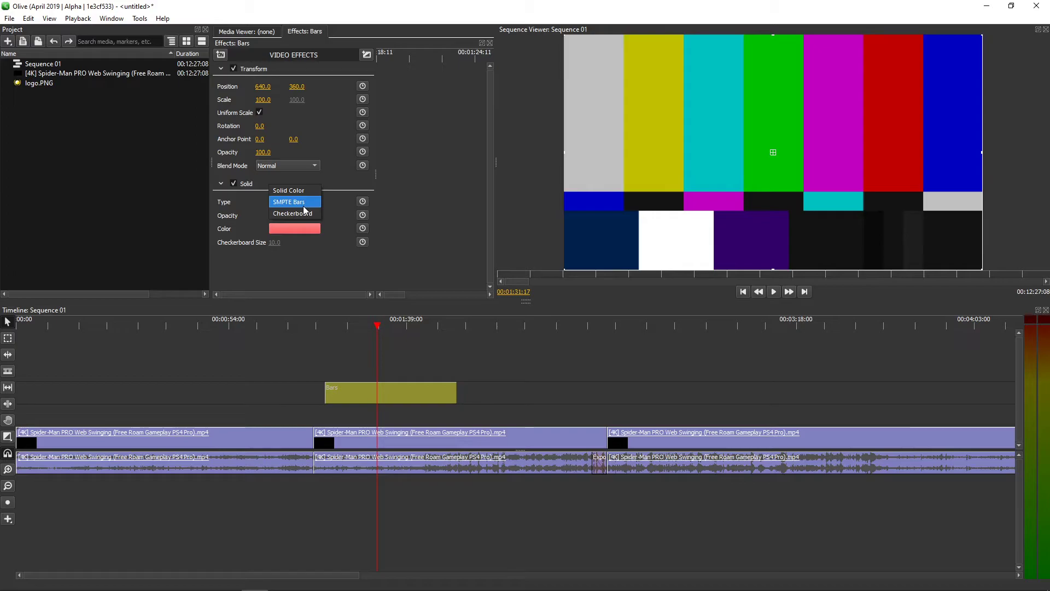
pyautogui.click(288, 190)
# - Review the opacity, color and type settings of the Bars clip's solid and open its color picker
pyautogui.click(281, 215)
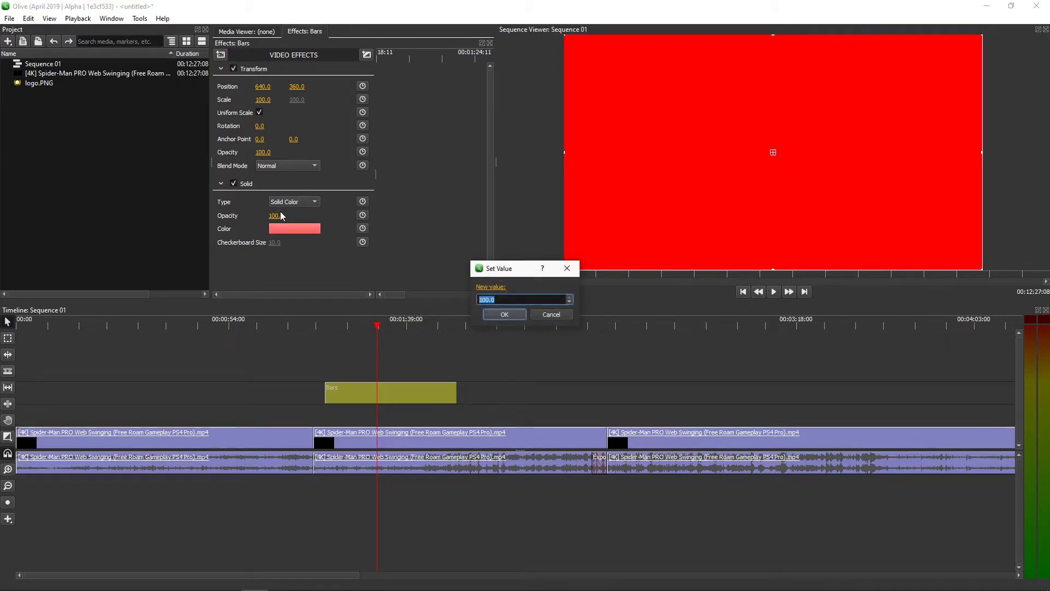
pyautogui.click(567, 315)
pyautogui.click(304, 228)
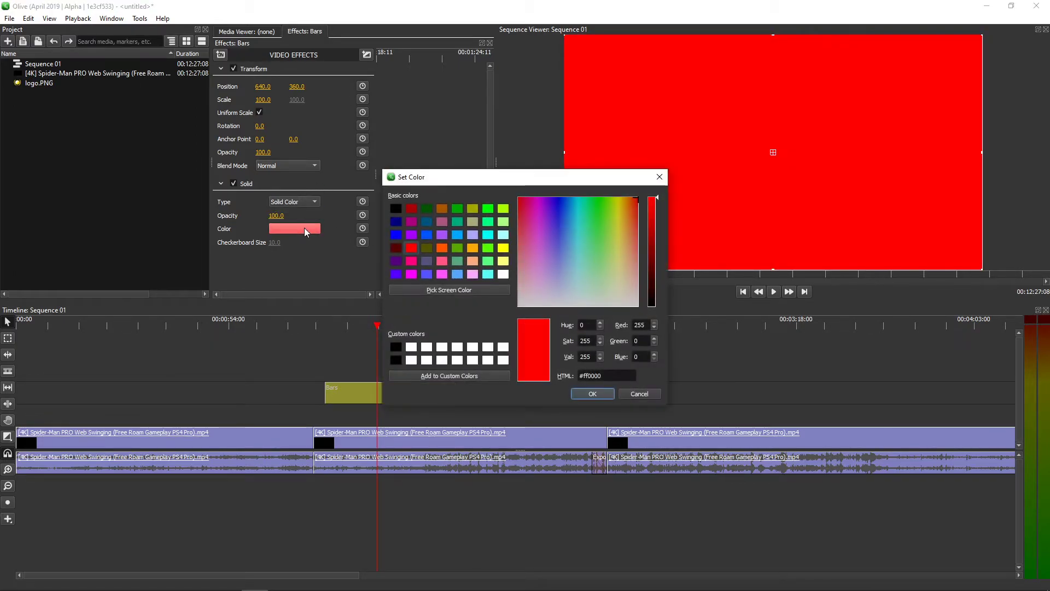
pyautogui.click(635, 393)
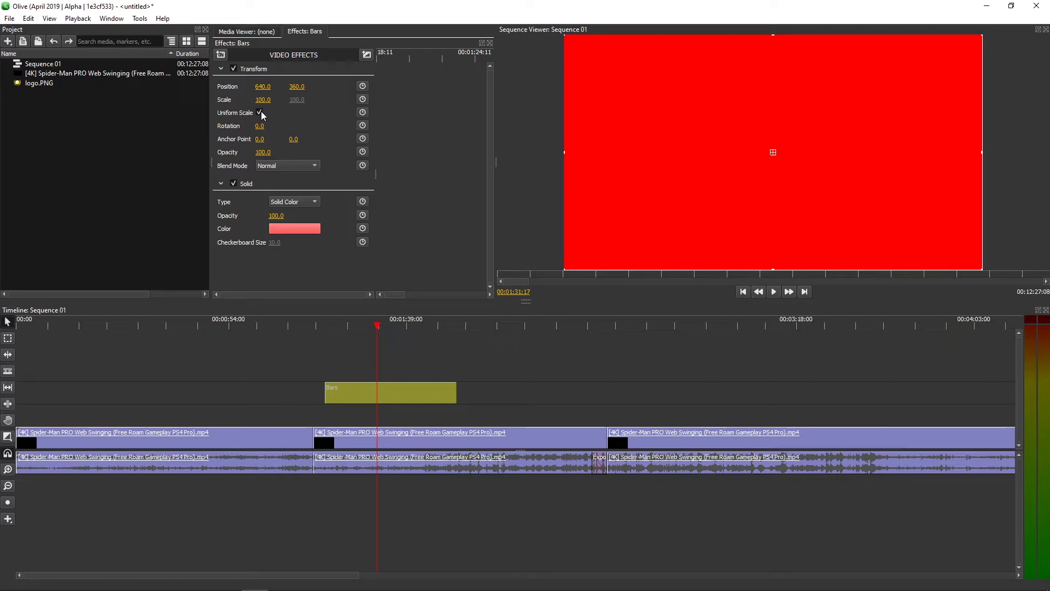
pyautogui.click(280, 202)
pyautogui.click(250, 226)
pyautogui.click(285, 229)
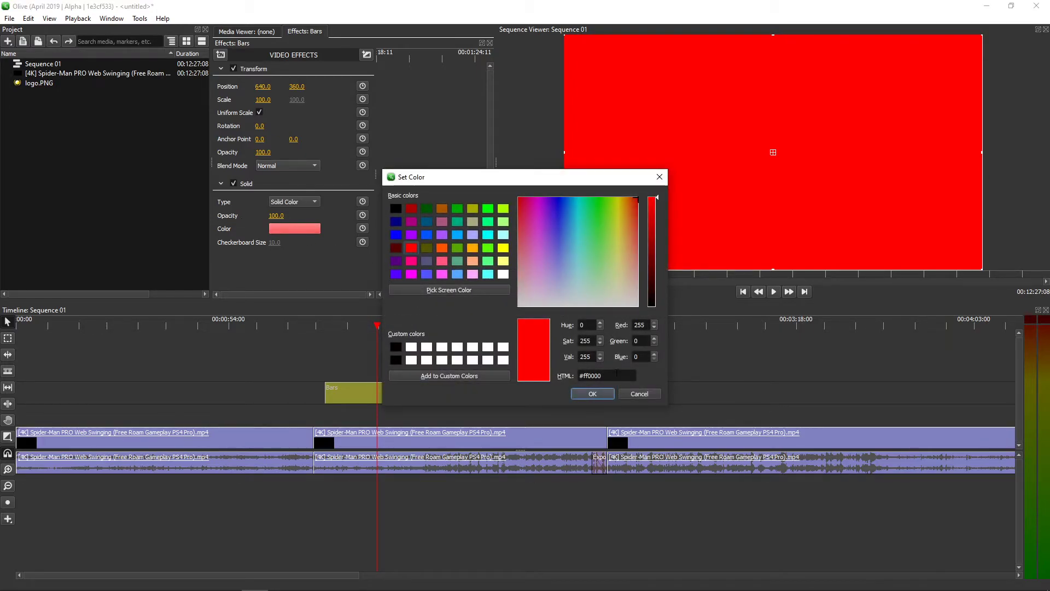
pyautogui.rightClick(393, 588)
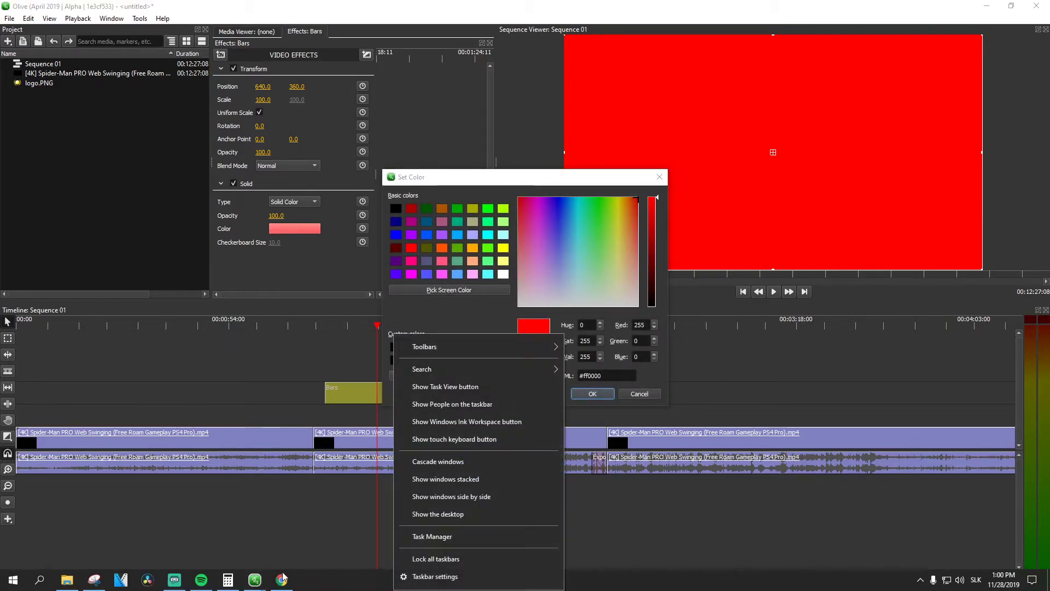
pyautogui.click(281, 580)
pyautogui.click(665, 452)
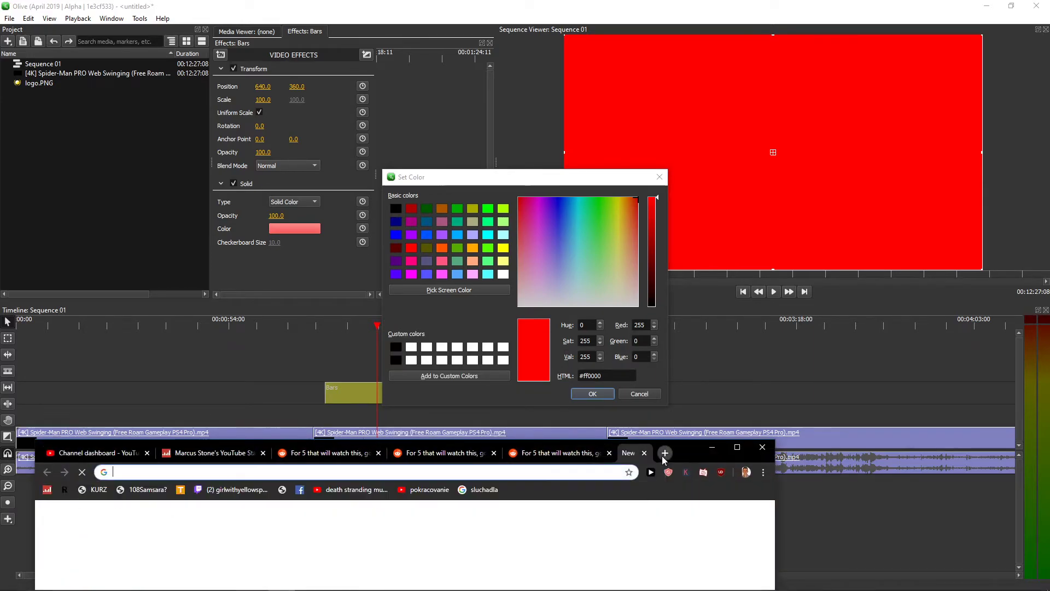
pyautogui.click(712, 447)
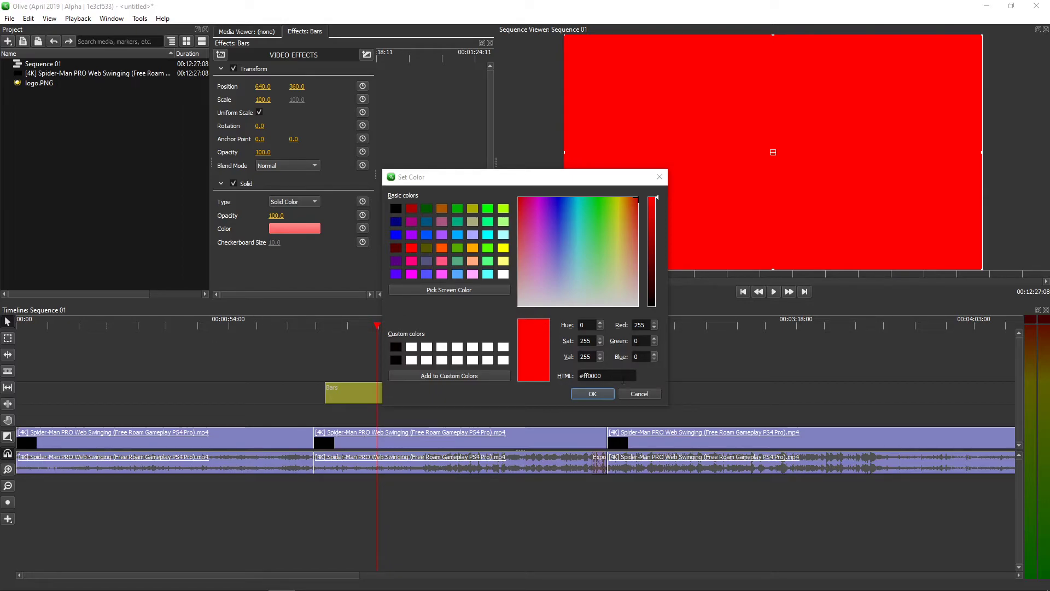
# - Set the Bars clip's solid color to white with the HTML value #ffffff and play a short stretch
pyautogui.doubleClick(595, 375)
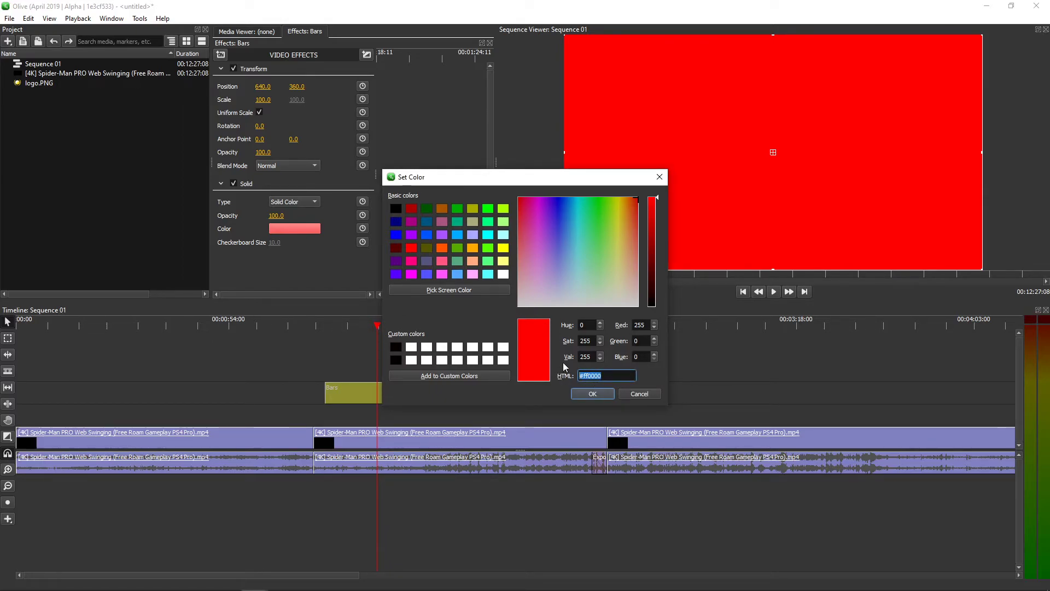
pyautogui.click(591, 375)
pyautogui.moveTo(591, 376); pyautogui.dragTo(691, 366)
pyautogui.press('BackSpace')
pyautogui.write('ffff')
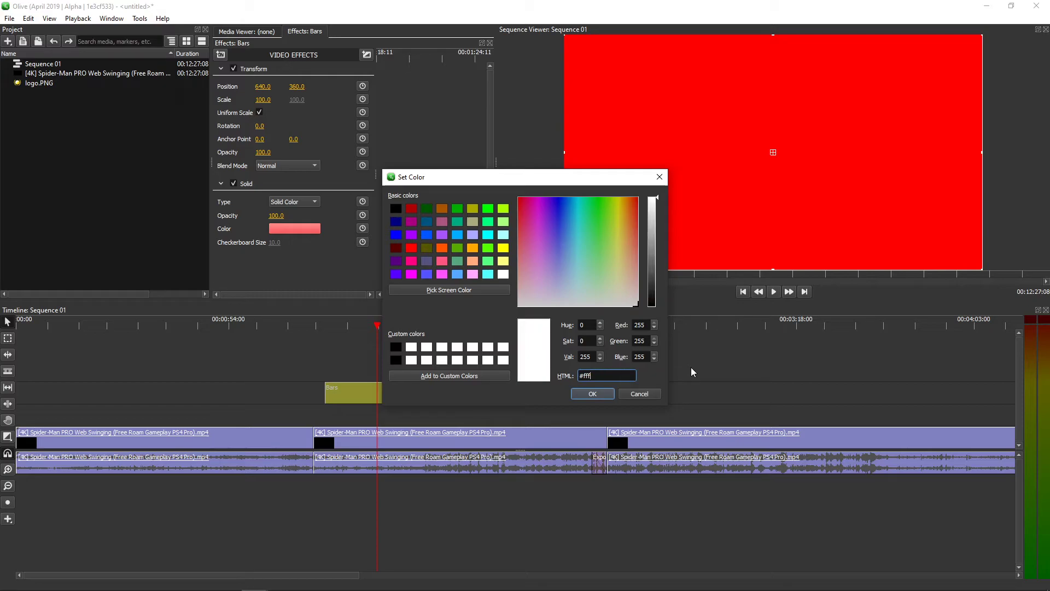
pyautogui.write('ff')
pyautogui.click(593, 396)
pyautogui.press('space')
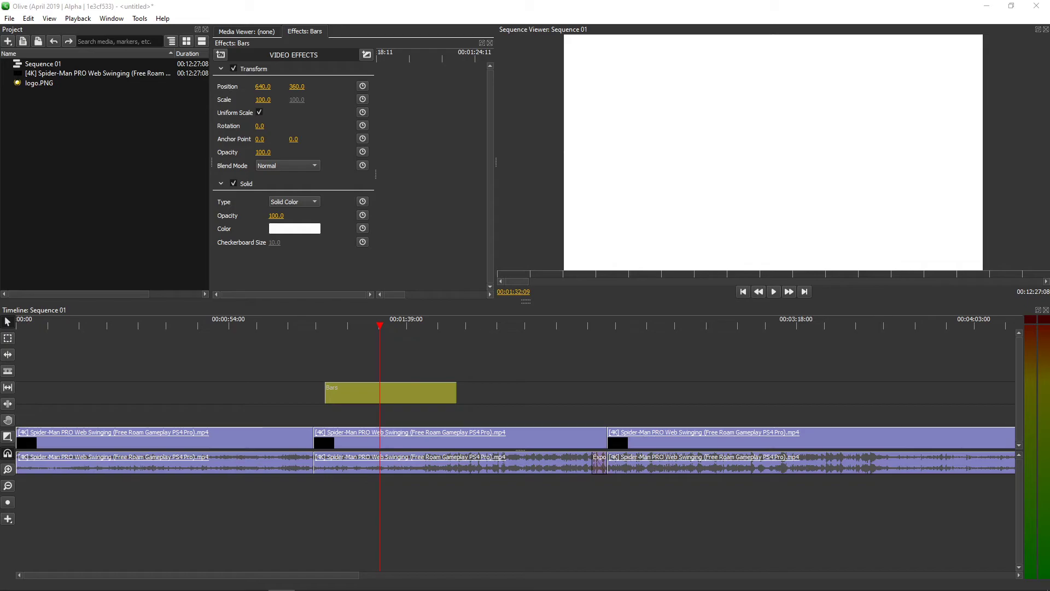
# - Change the Bars clip's solid color to yellow with the HTML value #ffff00
pyautogui.click(371, 394)
pyautogui.click(295, 229)
pyautogui.click(607, 375)
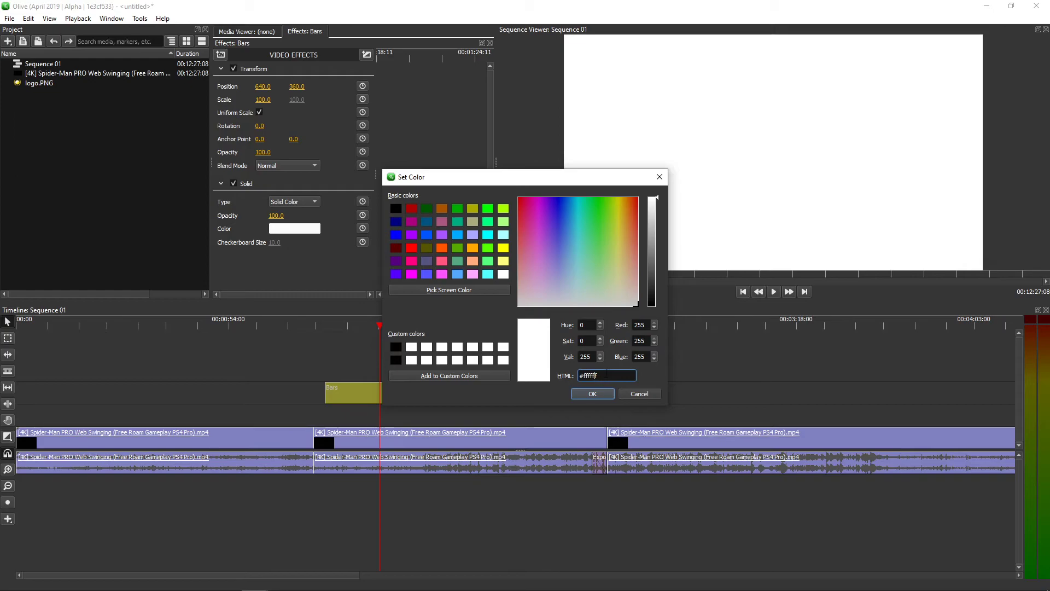
pyautogui.press('BackSpace')
pyautogui.write('00')
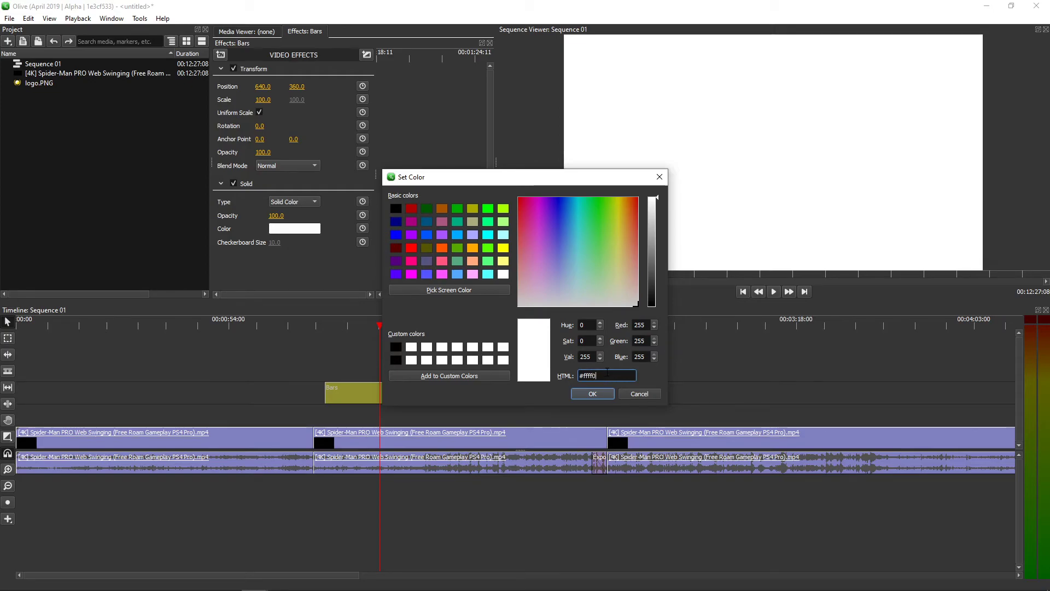
pyautogui.press('Return')
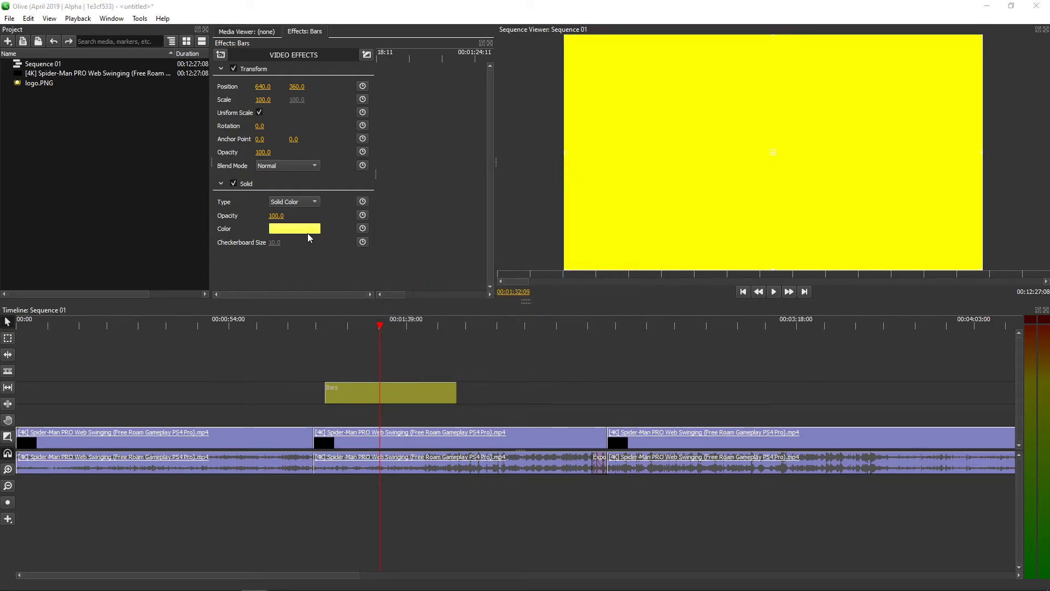
pyautogui.click(295, 229)
pyautogui.click(606, 375)
pyautogui.press('BackSpace')
pyautogui.write('0')
pyautogui.click(598, 395)
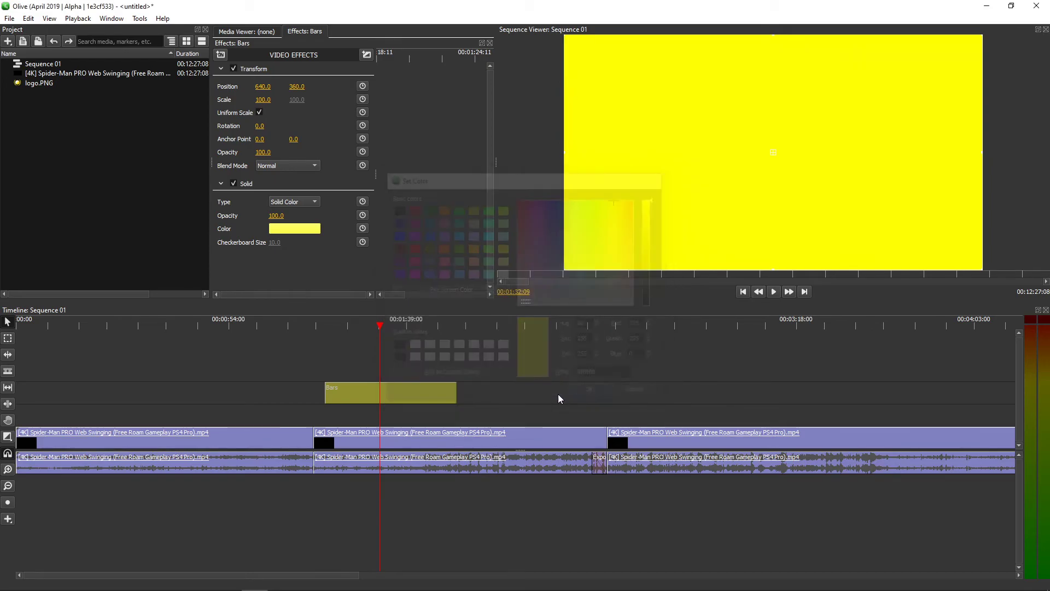
# - Return the Bars clip's solid color to white with the HTML value #ffffff
pyautogui.click(291, 229)
pyautogui.moveTo(615, 375)
pyautogui.mouseDown()
pyautogui.moveTo(582, 379)
pyautogui.moveTo(597, 382)
pyautogui.mouseUp()
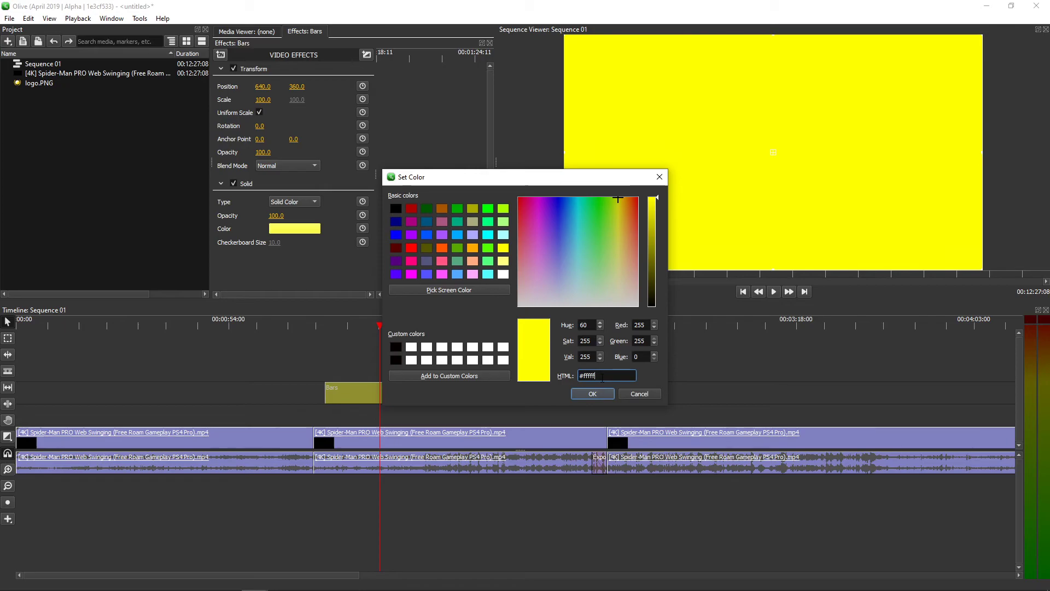
pyautogui.write('ff')
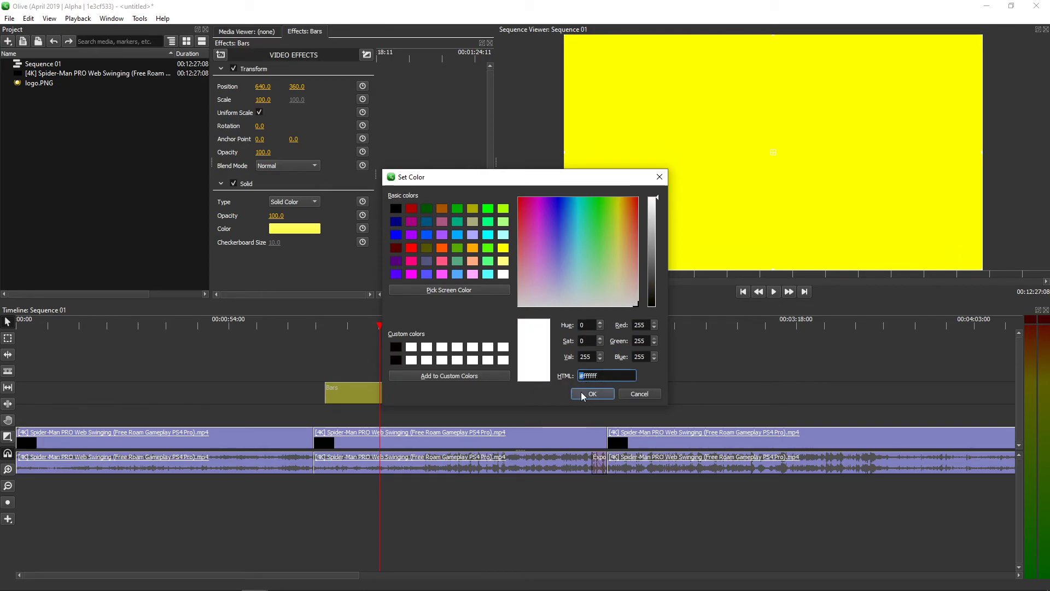
pyautogui.click(582, 392)
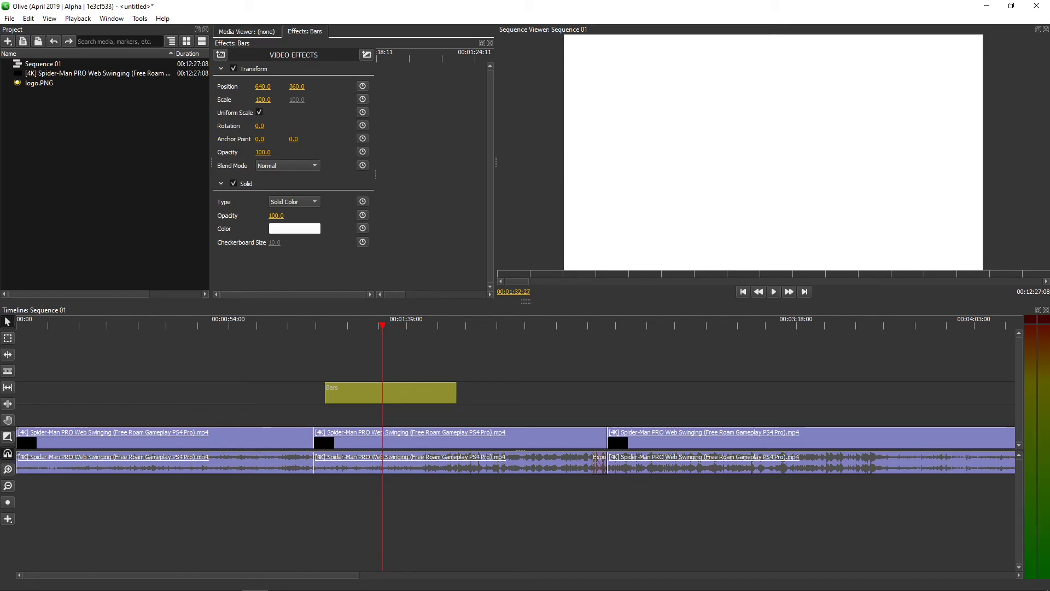
# - Move the Bars clip down one track so it sits directly above the second gameplay clip
pyautogui.hotkey('alt', 'Tab')
pyautogui.click(7, 519)
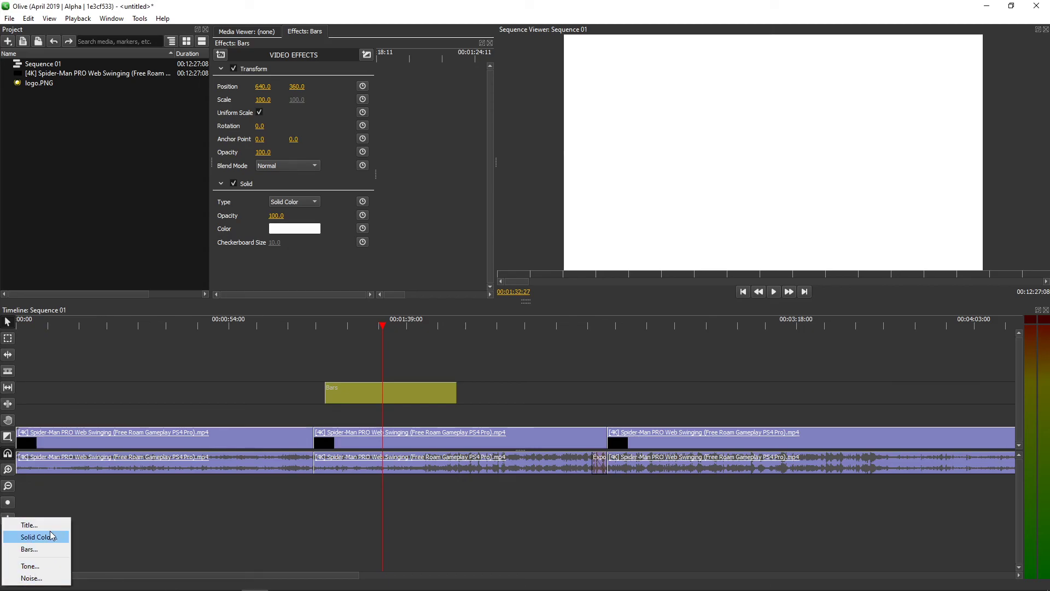
pyautogui.click(436, 390)
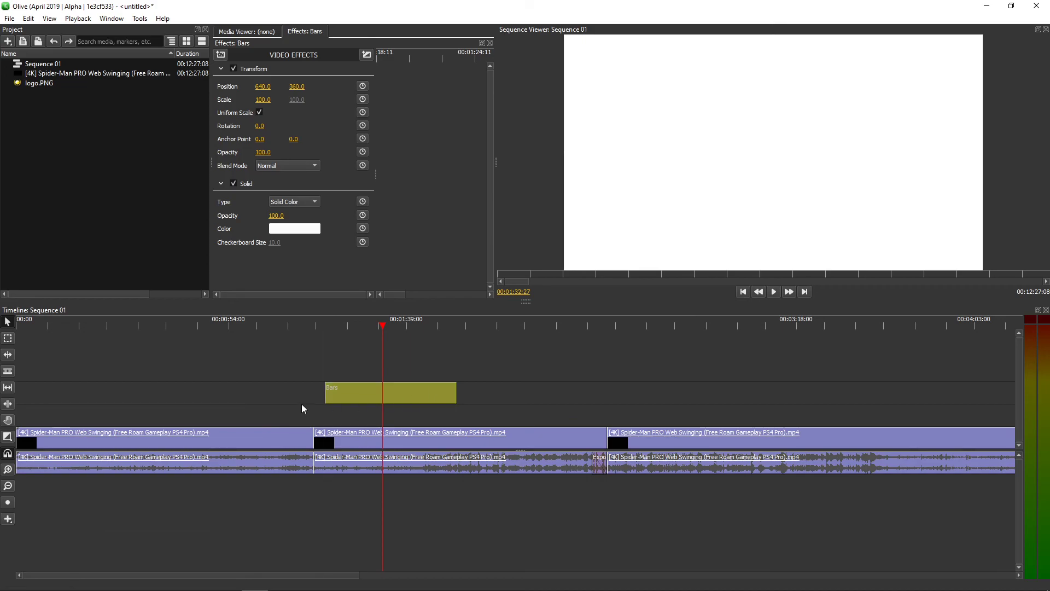
pyautogui.moveTo(380, 396); pyautogui.dragTo(377, 415)
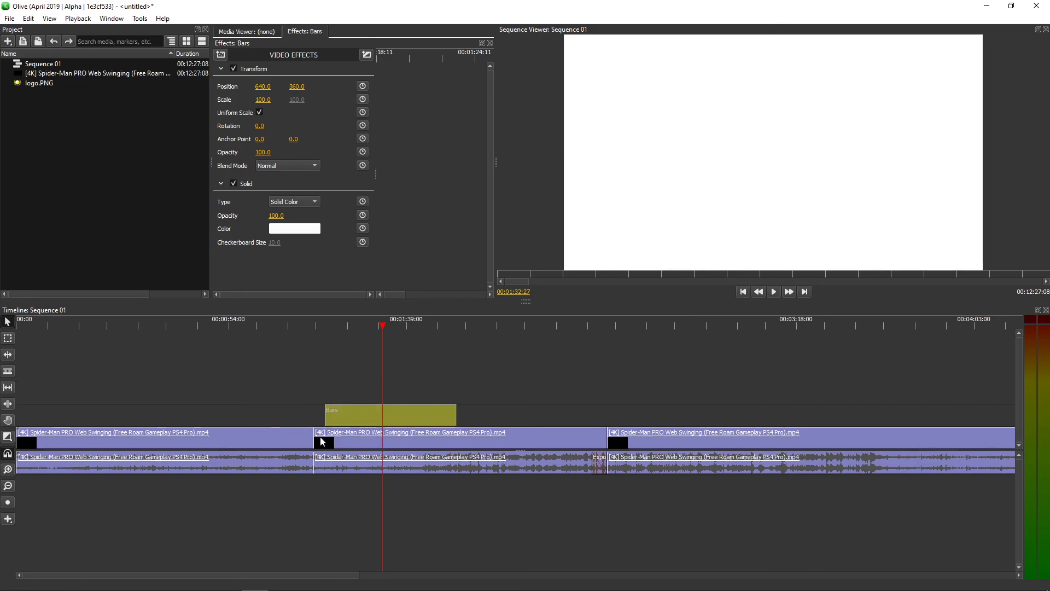